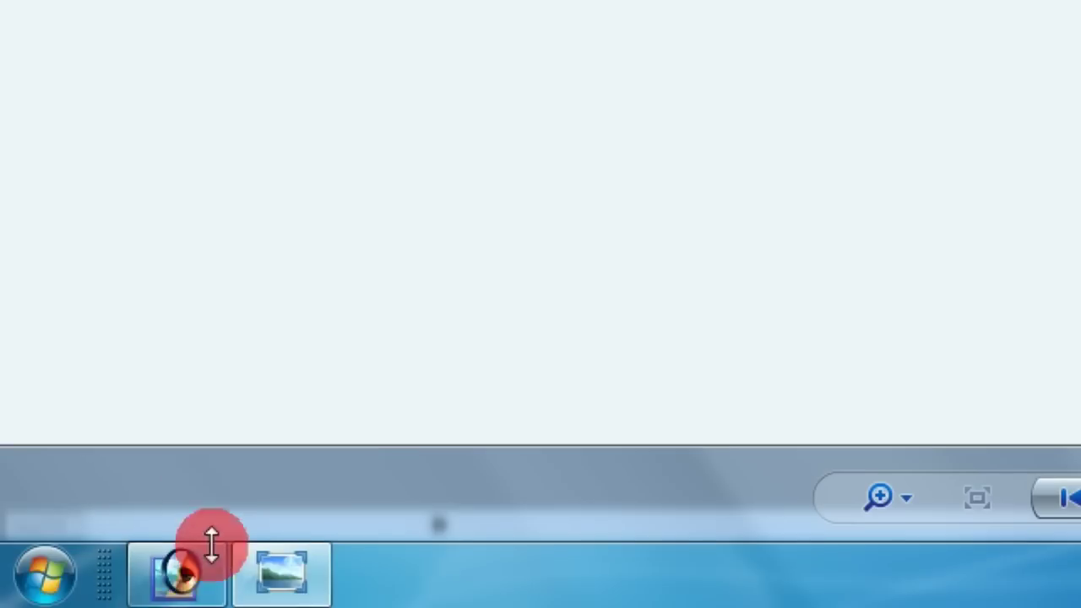
Switch from the YouTube comment page to Adobe Photoshop
{"action": "left_click", "coordinate": [176, 576]}
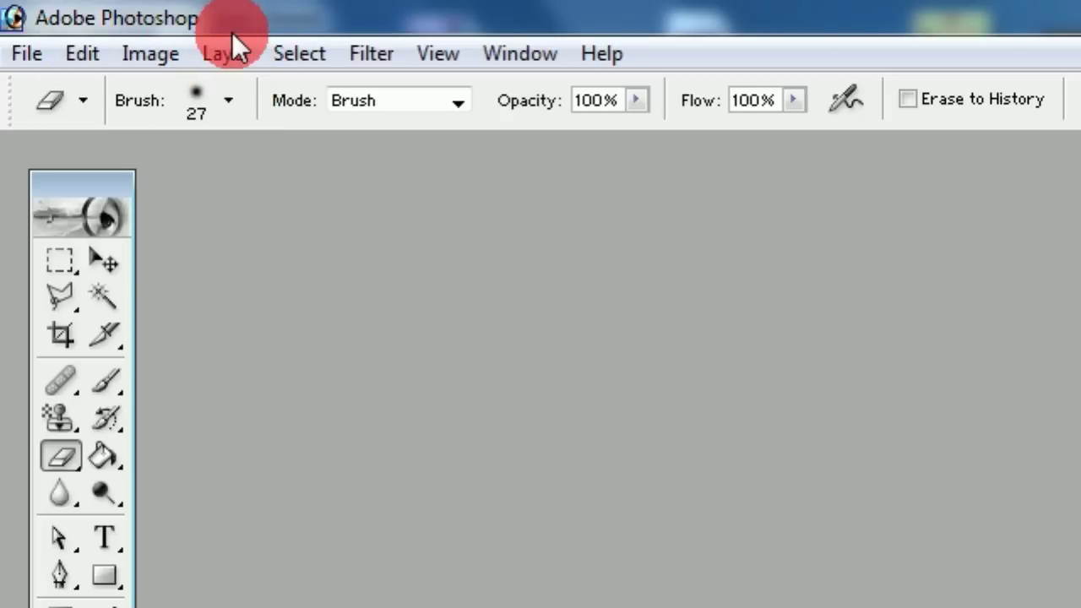
Create an 800 x 600 px, 72 ppi RGB white document and move its window right
{"action": "left_click", "coordinate": [42, 59]}
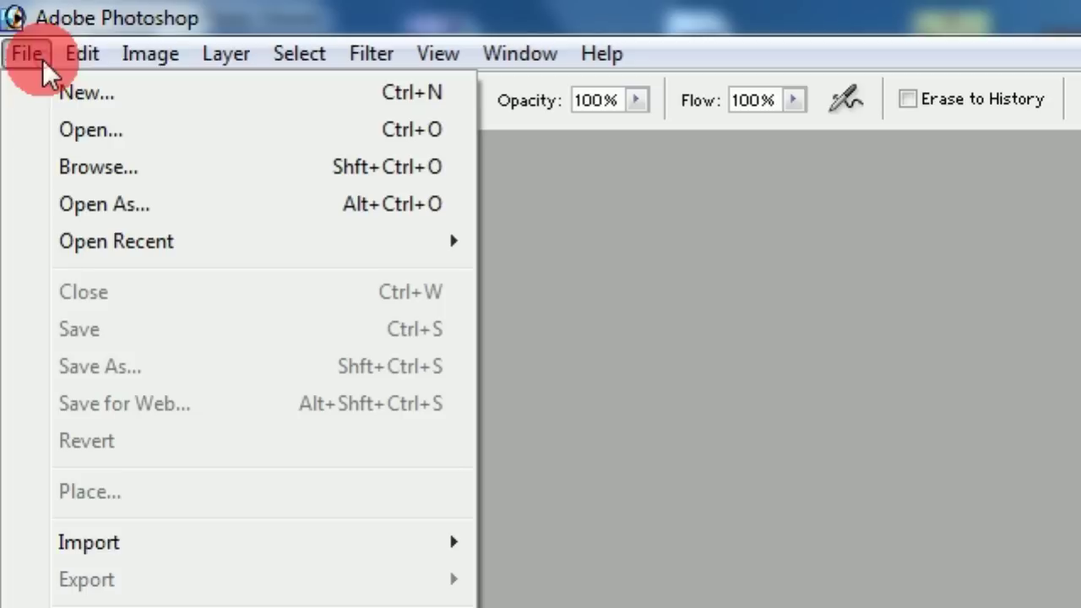
{"action": "left_click", "coordinate": [81, 97]}
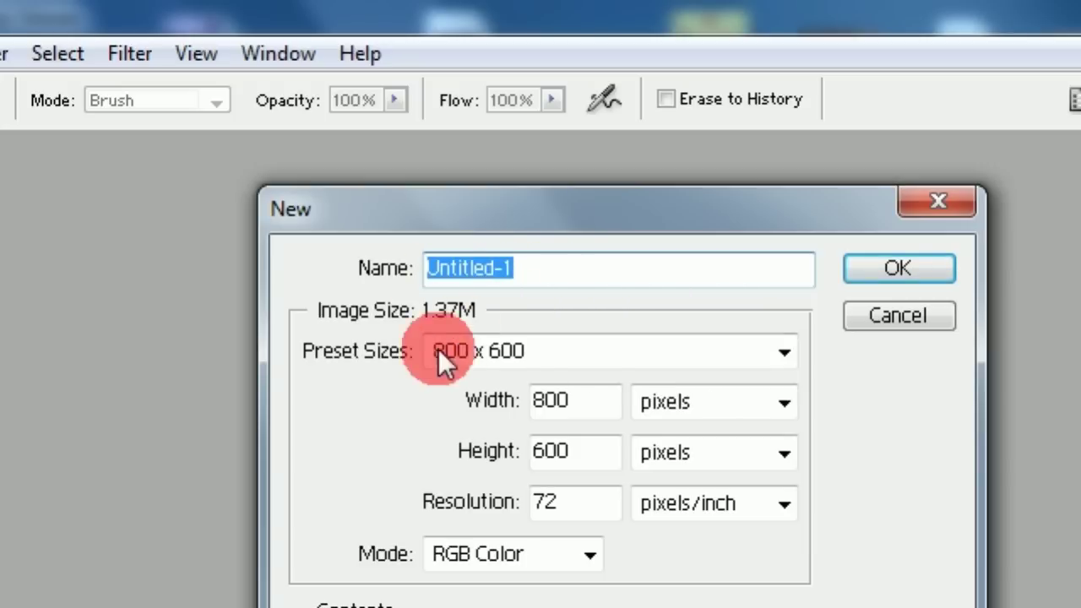
{"action": "left_click", "coordinate": [522, 359]}
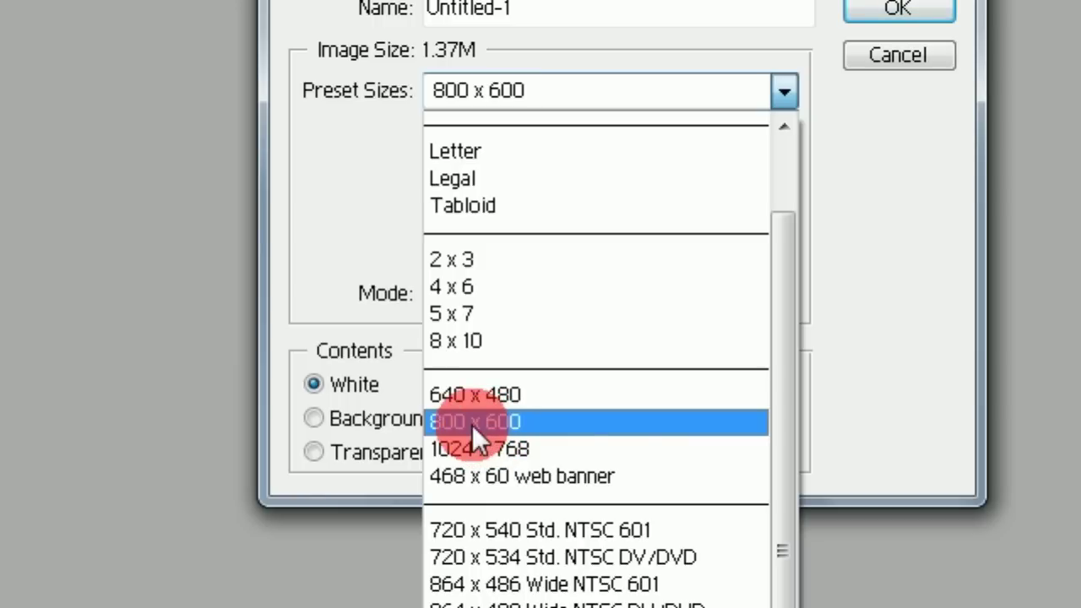
{"action": "left_click", "coordinate": [523, 421]}
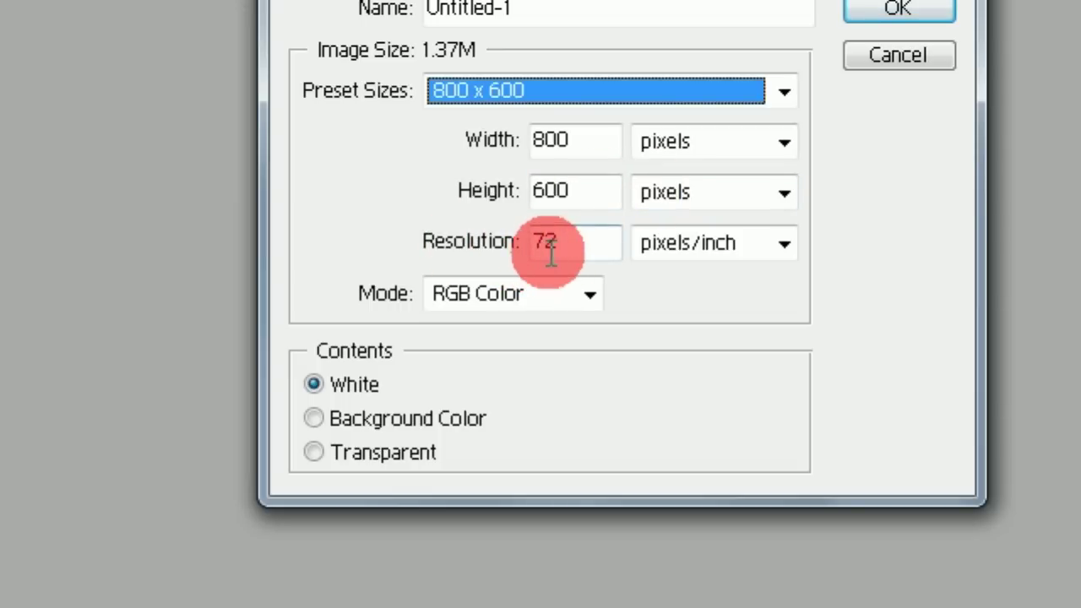
{"action": "left_click", "coordinate": [537, 304]}
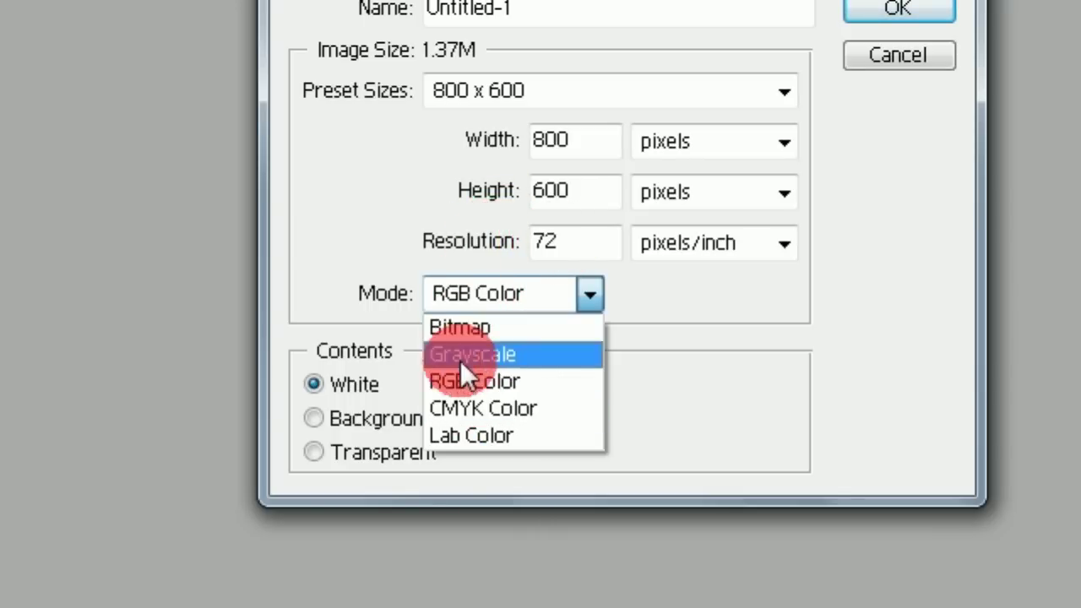
{"action": "left_click", "coordinate": [474, 378]}
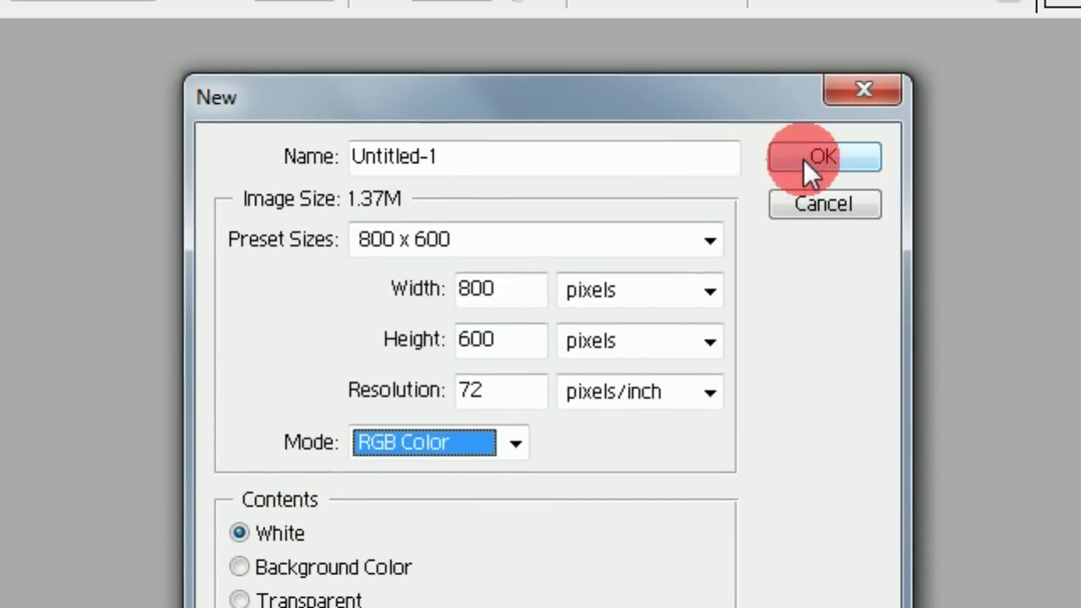
{"action": "left_click", "coordinate": [803, 158]}
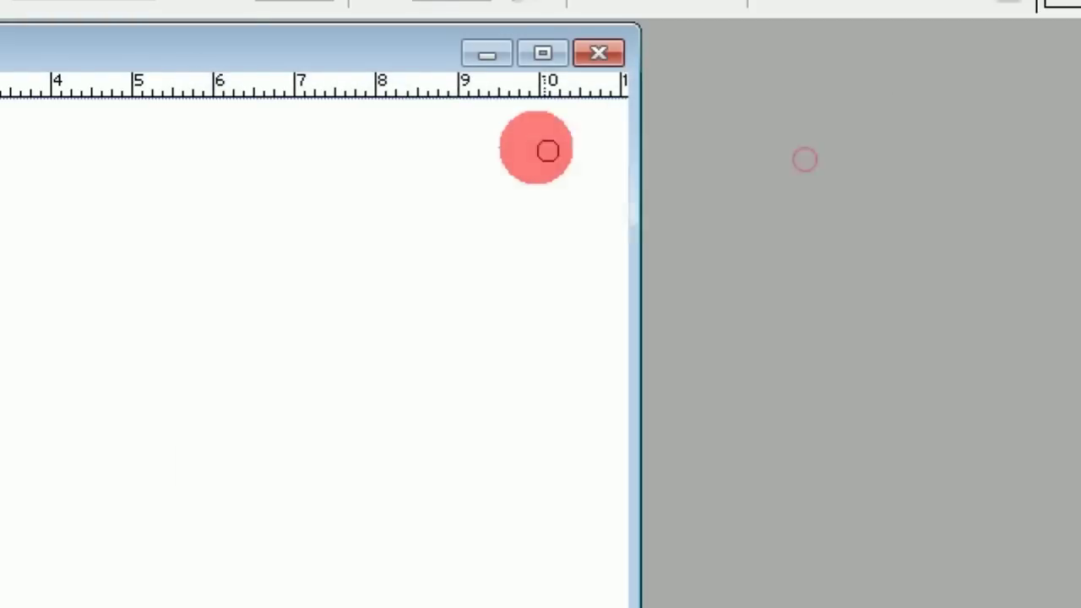
{"action": "left_click_drag", "start_coordinate": [270, 164], "coordinate": [546, 174]}
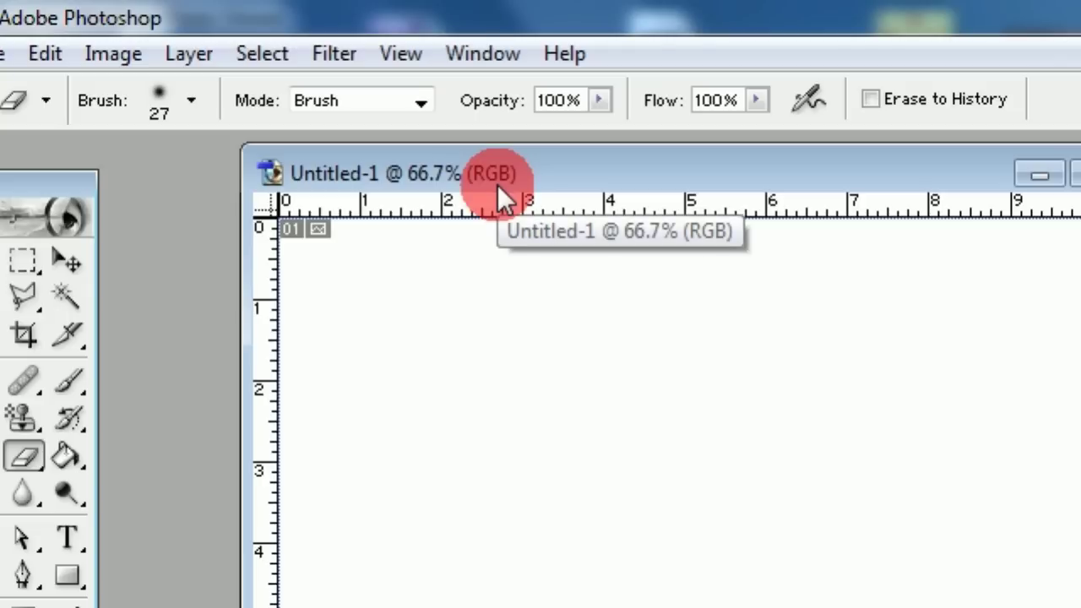
Open KD007.jpg without its embedded colour profile and place its window beside Untitled-1
{"action": "left_click", "coordinate": [37, 56]}
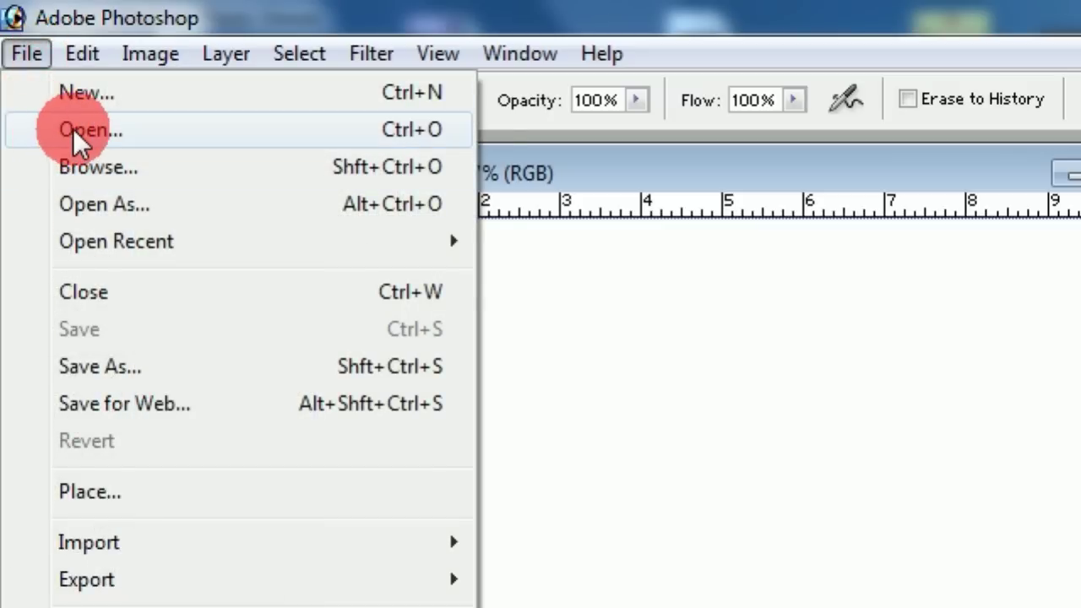
{"action": "left_click", "coordinate": [73, 129]}
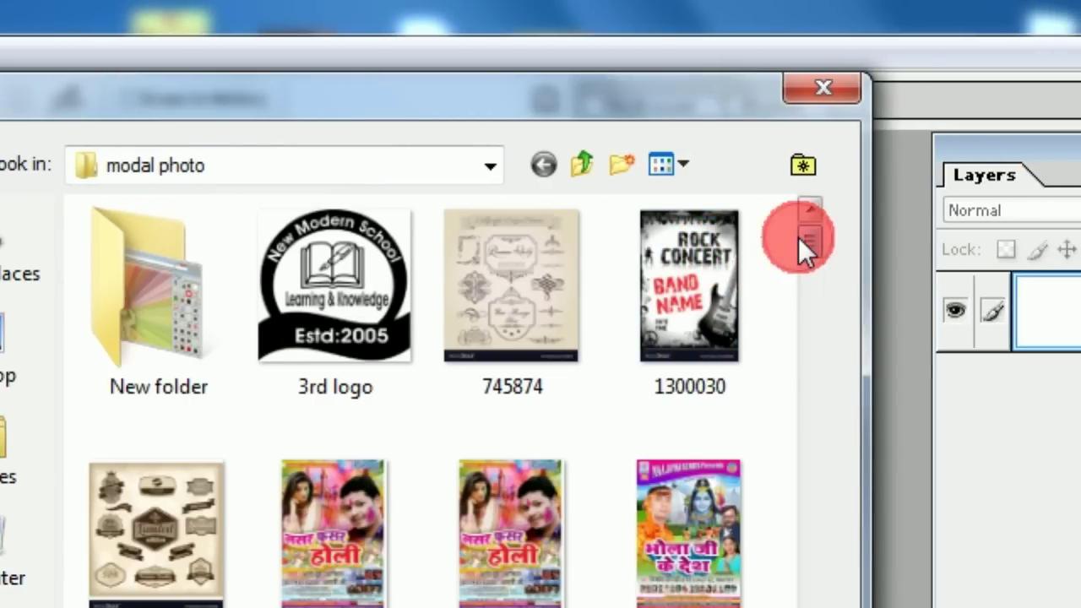
{"action": "mouse_move", "coordinate": [799, 237]}
{"action": "left_mouse_down"}
{"action": "mouse_move", "coordinate": [796, 374]}
{"action": "mouse_move", "coordinate": [777, 452]}
{"action": "mouse_move", "coordinate": [767, 451]}
{"action": "left_mouse_up"}
{"action": "left_click", "coordinate": [710, 453]}
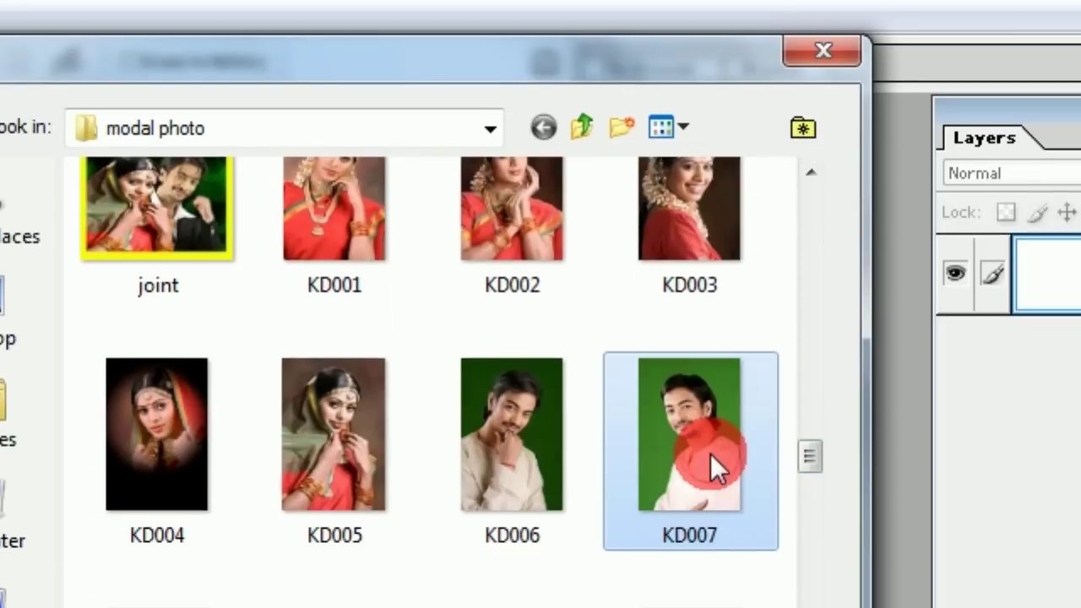
{"action": "left_click", "coordinate": [735, 586]}
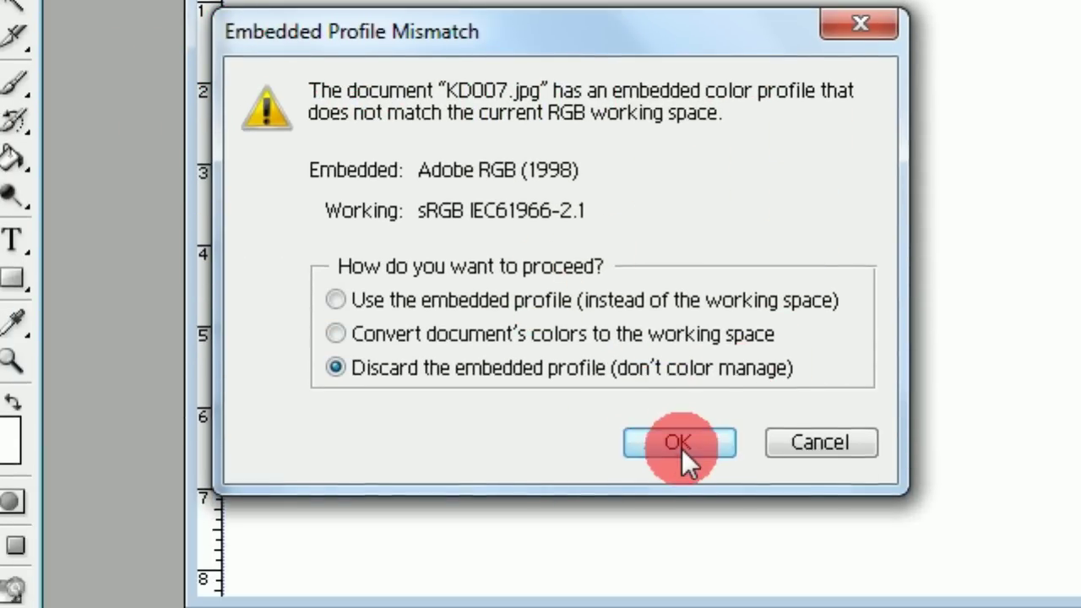
{"action": "left_click", "coordinate": [679, 497]}
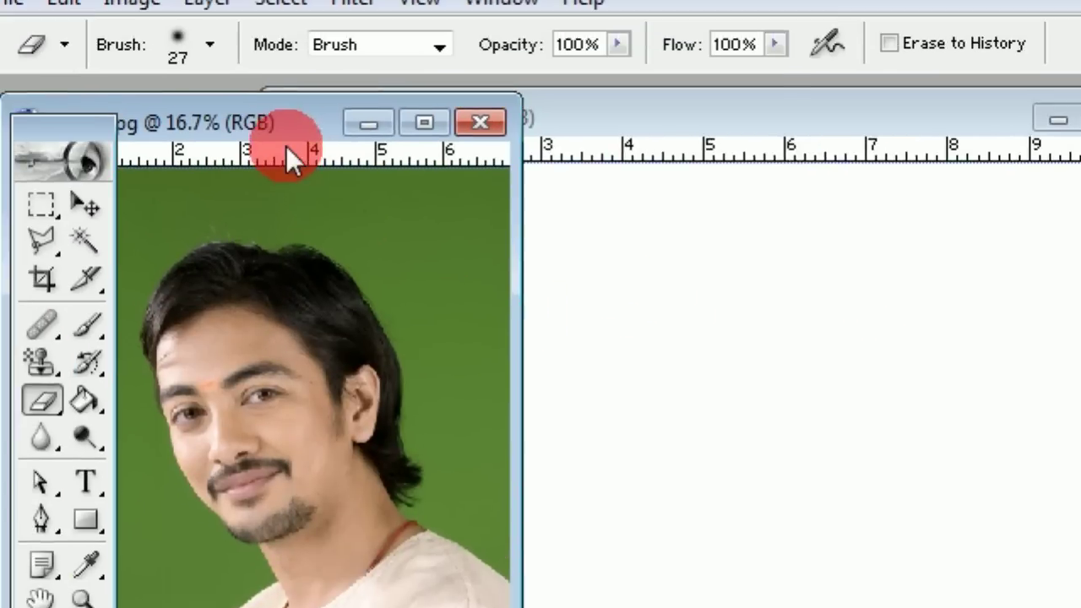
{"action": "left_click_drag", "start_coordinate": [285, 149], "coordinate": [739, 144]}
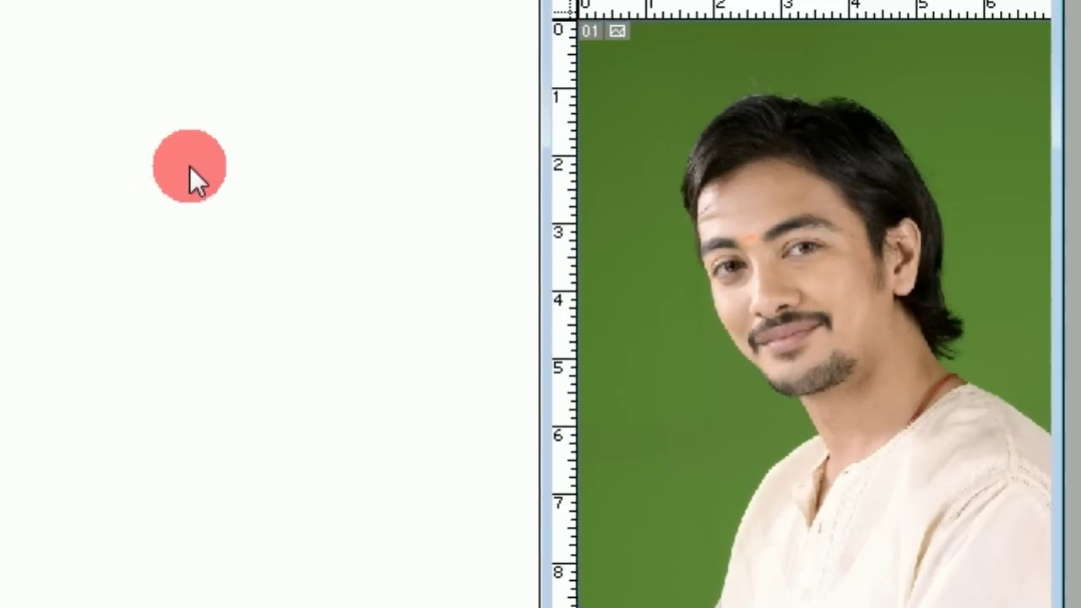
Drag the KD007 portrait onto the Untitled-1 canvas with the Move tool
{"action": "left_click", "coordinate": [103, 168]}
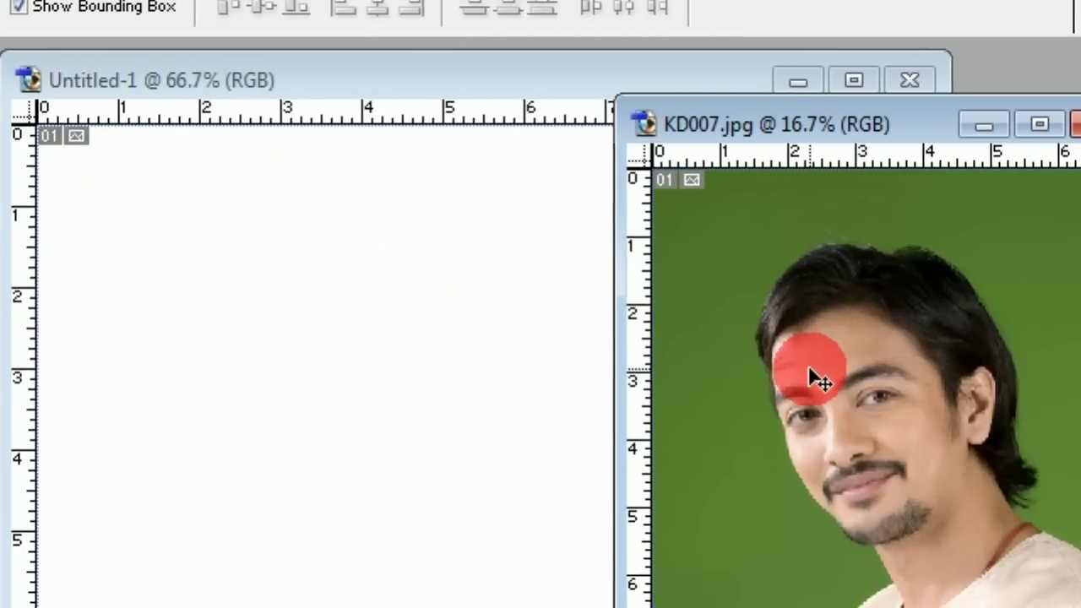
{"action": "mouse_move", "coordinate": [808, 365]}
{"action": "left_mouse_down"}
{"action": "mouse_move", "coordinate": [710, 370]}
{"action": "mouse_move", "coordinate": [314, 299]}
{"action": "mouse_move", "coordinate": [414, 408]}
{"action": "mouse_move", "coordinate": [389, 226]}
{"action": "mouse_move", "coordinate": [374, 345]}
{"action": "left_mouse_up"}
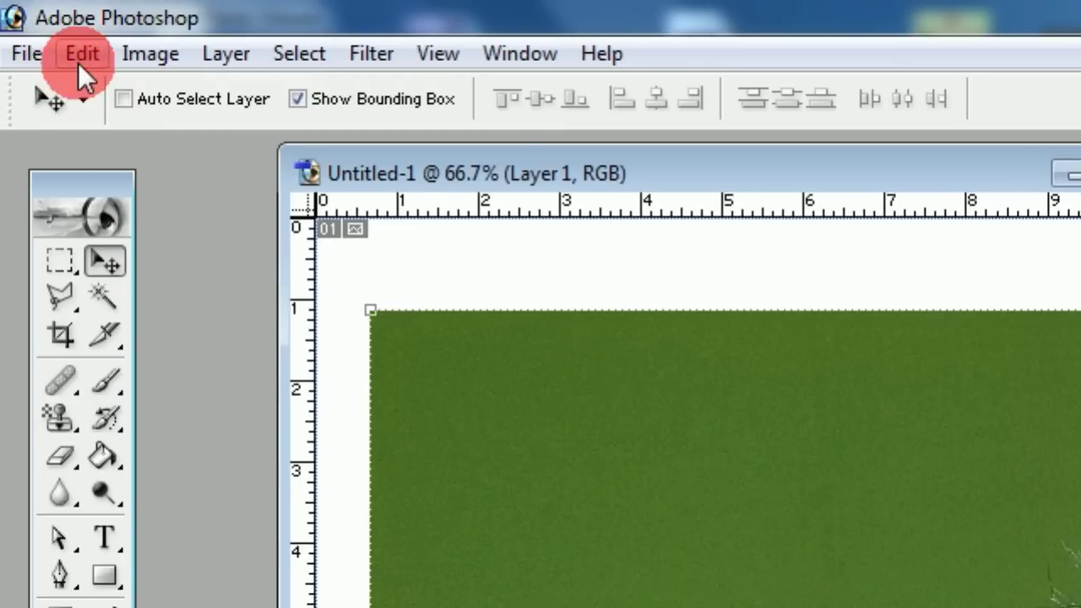
{"action": "left_click", "coordinate": [82, 53]}
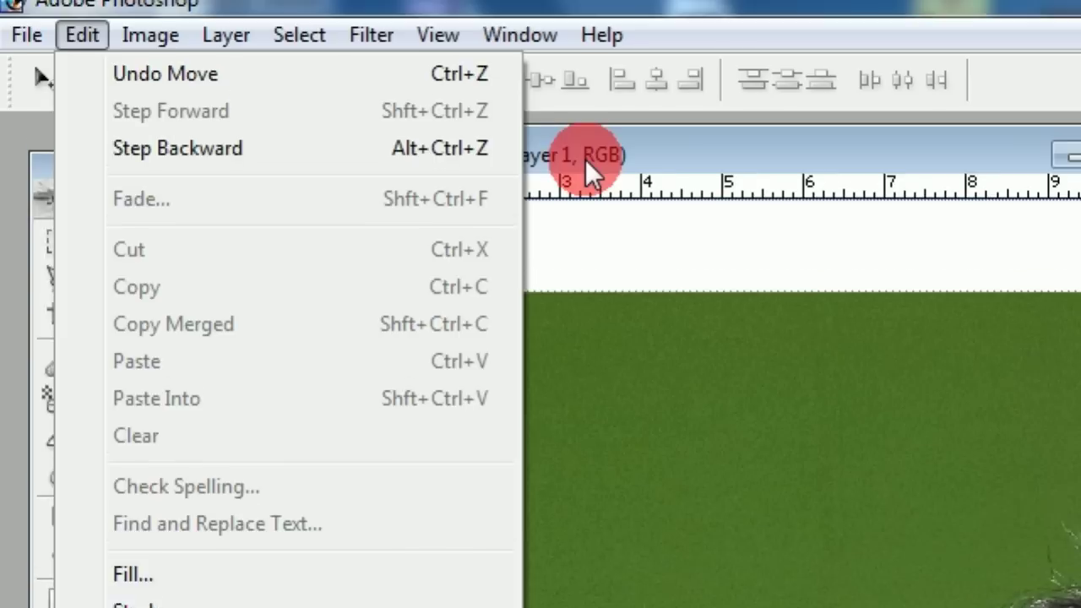
{"action": "left_click", "coordinate": [585, 158]}
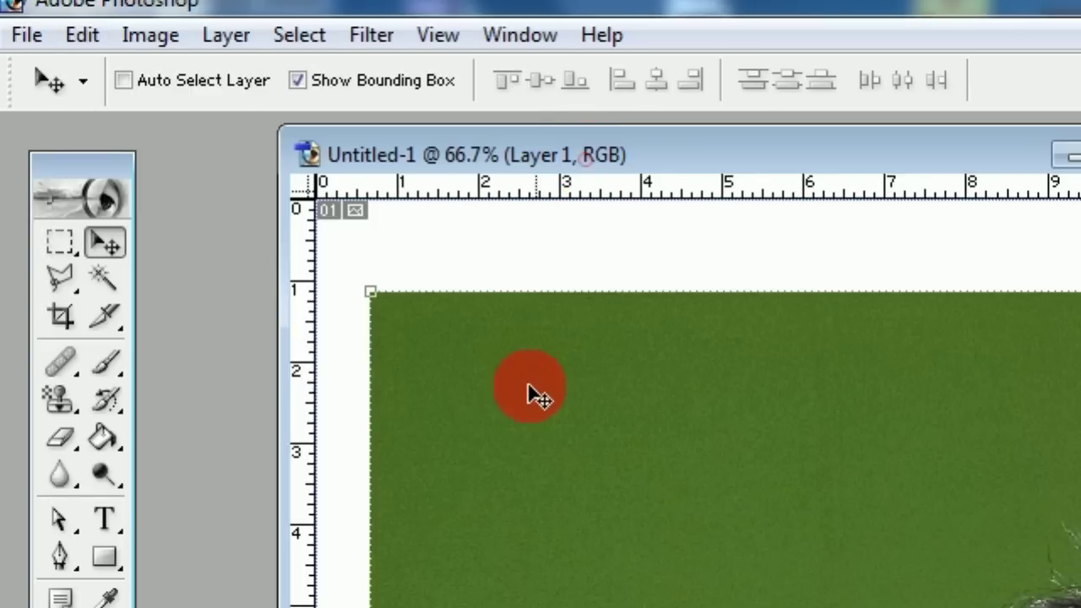
{"action": "left_click", "coordinate": [103, 246]}
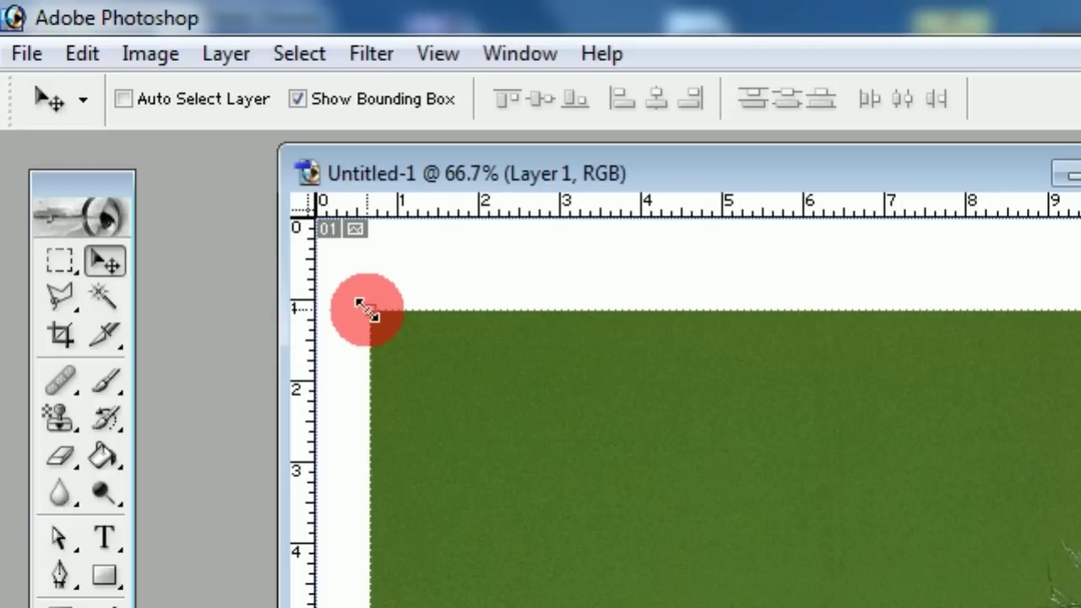
Resize the portrait with its bounding-box handles to sit within the page, and apply
{"action": "left_click", "coordinate": [368, 310]}
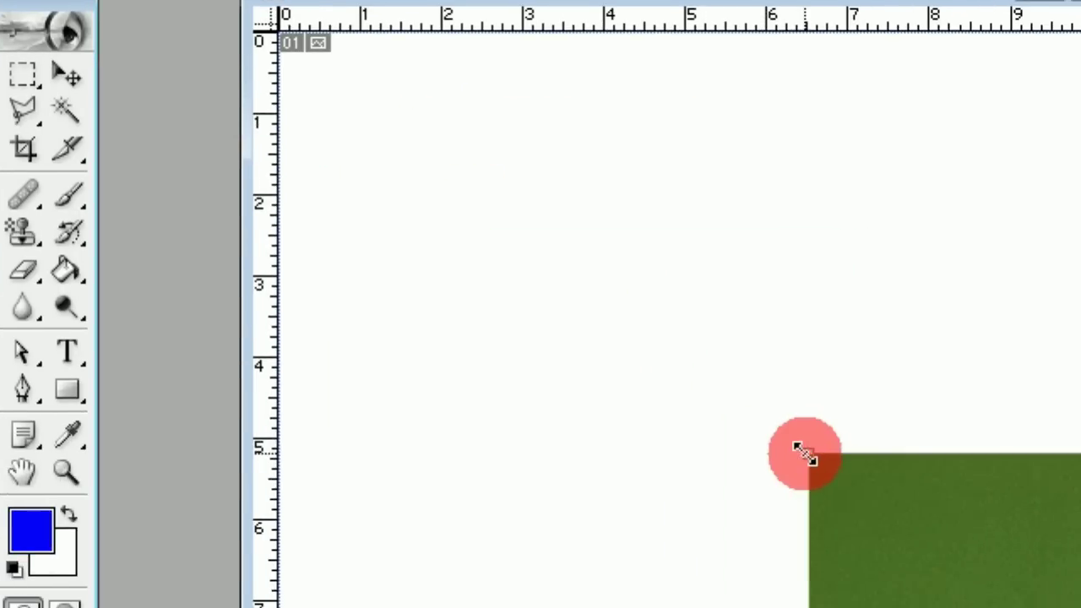
{"action": "left_click_drag", "start_coordinate": [368, 311], "coordinate": [733, 379]}
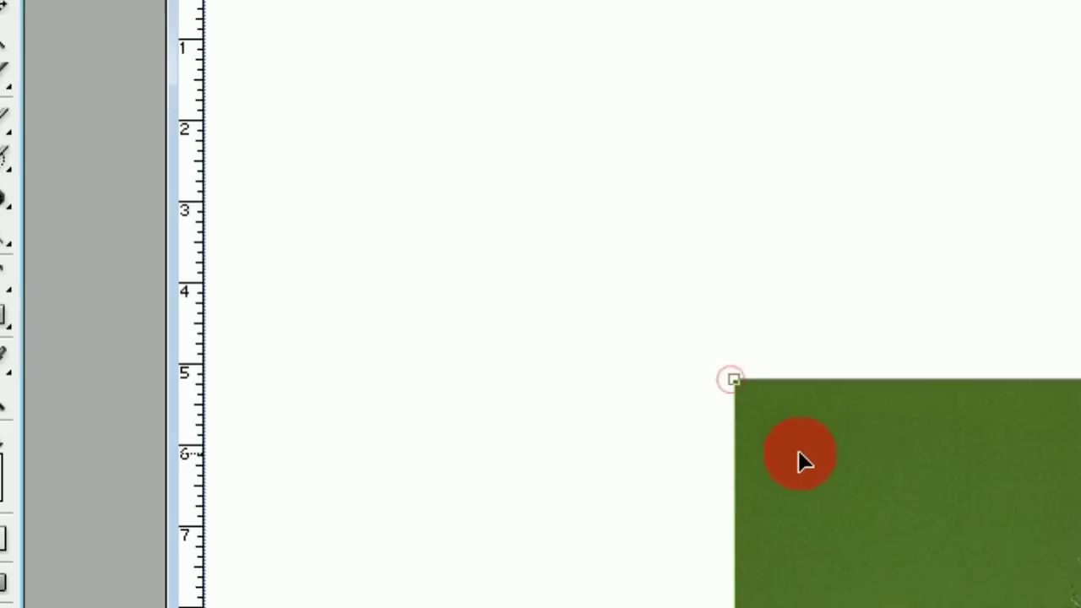
{"action": "mouse_move", "coordinate": [803, 460]}
{"action": "left_mouse_down"}
{"action": "mouse_move", "coordinate": [424, 161]}
{"action": "mouse_move", "coordinate": [688, 408]}
{"action": "mouse_move", "coordinate": [772, 575]}
{"action": "left_mouse_up"}
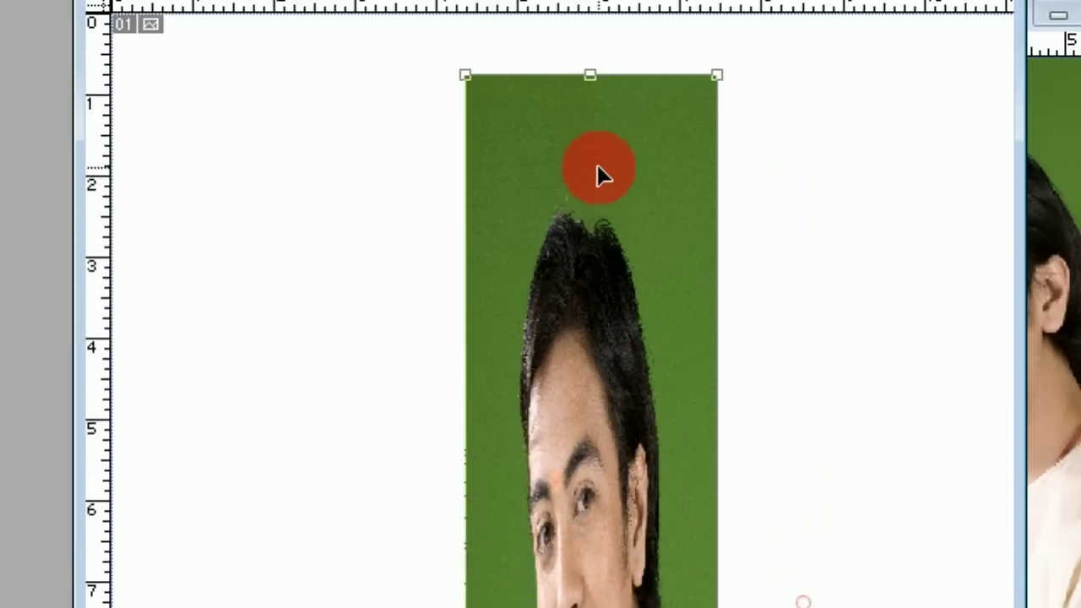
{"action": "mouse_move", "coordinate": [803, 461]}
{"action": "left_mouse_down"}
{"action": "mouse_move", "coordinate": [599, 174]}
{"action": "mouse_move", "coordinate": [608, 414]}
{"action": "mouse_move", "coordinate": [560, 150]}
{"action": "mouse_move", "coordinate": [577, 259]}
{"action": "left_mouse_up"}
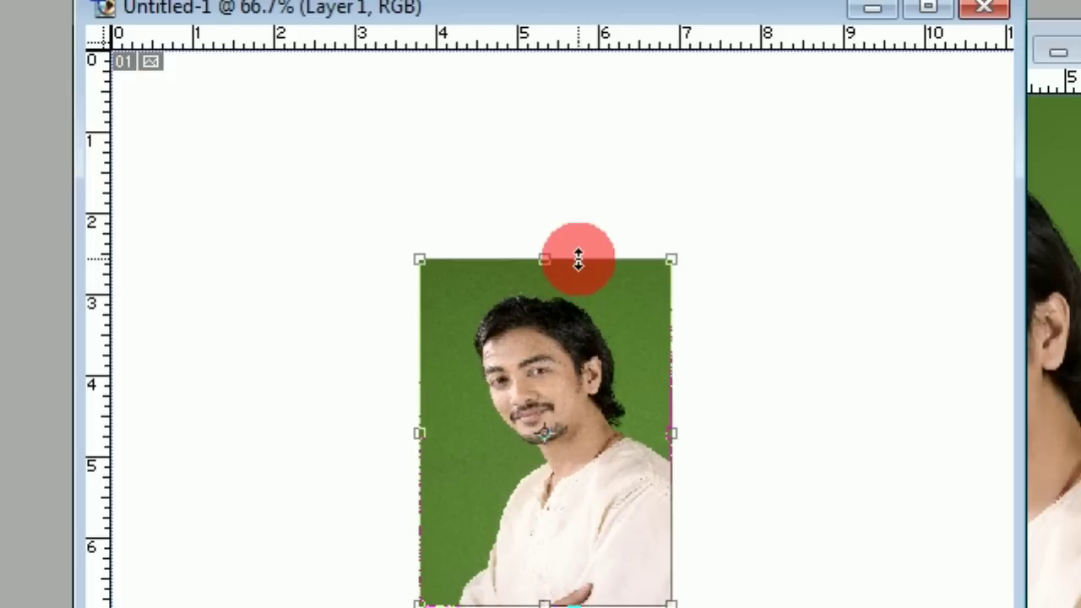
{"action": "left_click_drag", "start_coordinate": [667, 431], "coordinate": [737, 431]}
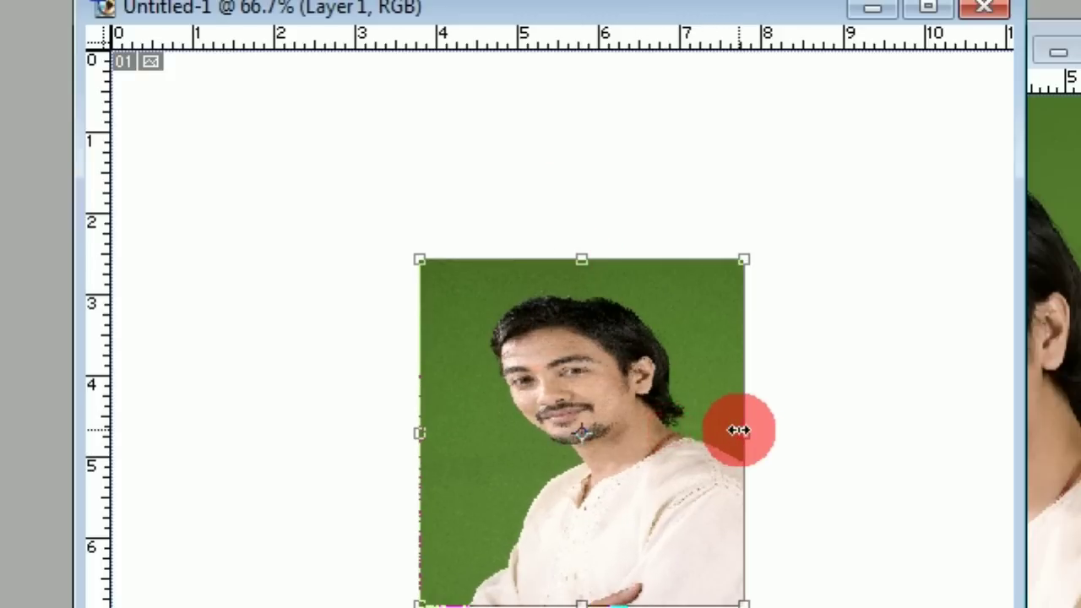
{"action": "left_click_drag", "start_coordinate": [581, 250], "coordinate": [575, 174]}
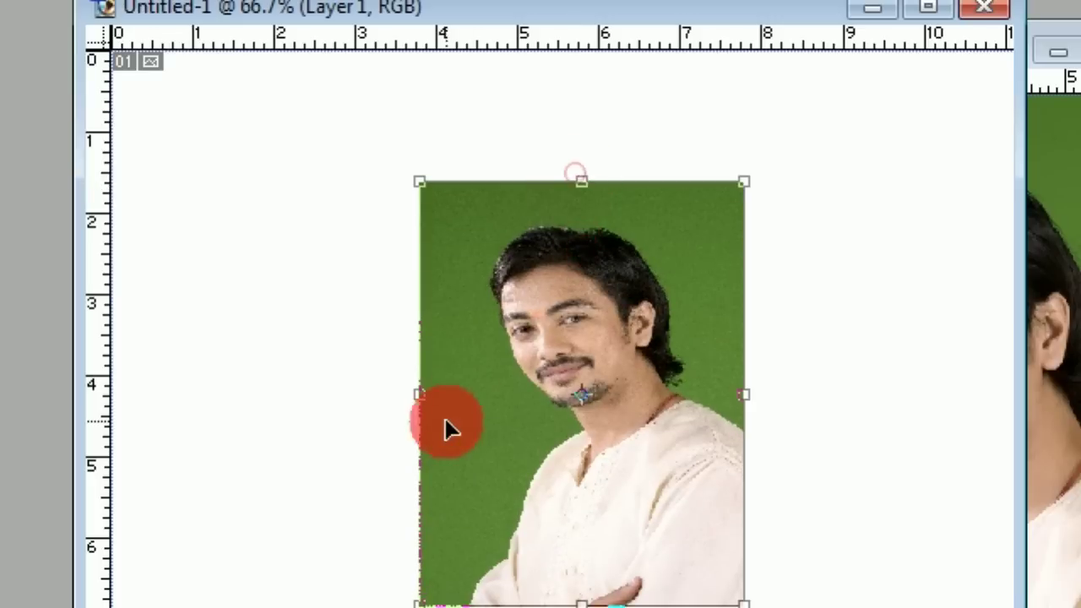
{"action": "left_click_drag", "start_coordinate": [417, 403], "coordinate": [338, 404]}
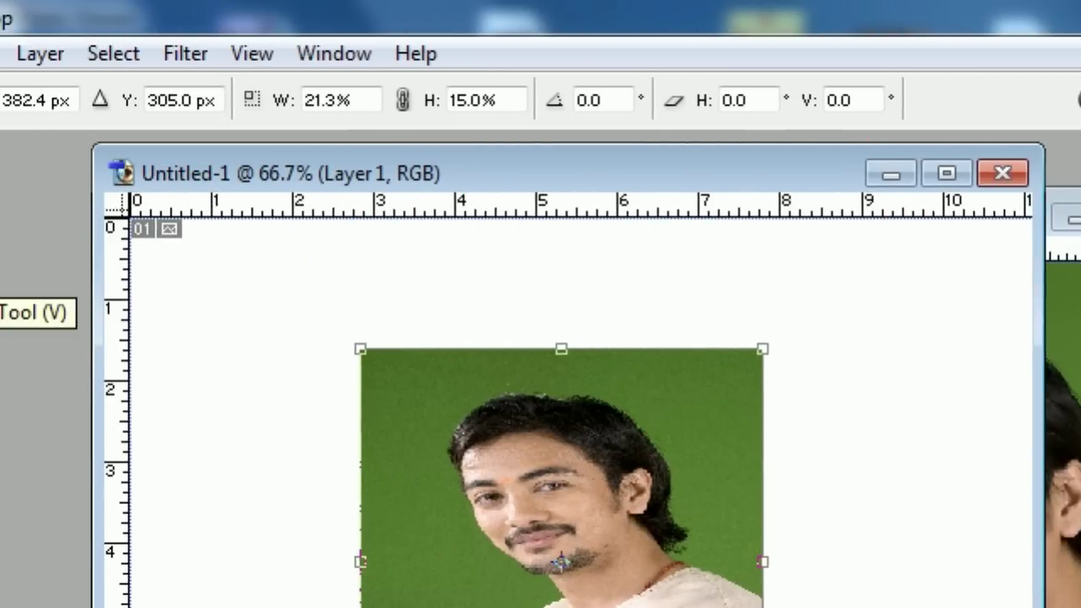
{"action": "left_click", "coordinate": [1, 283]}
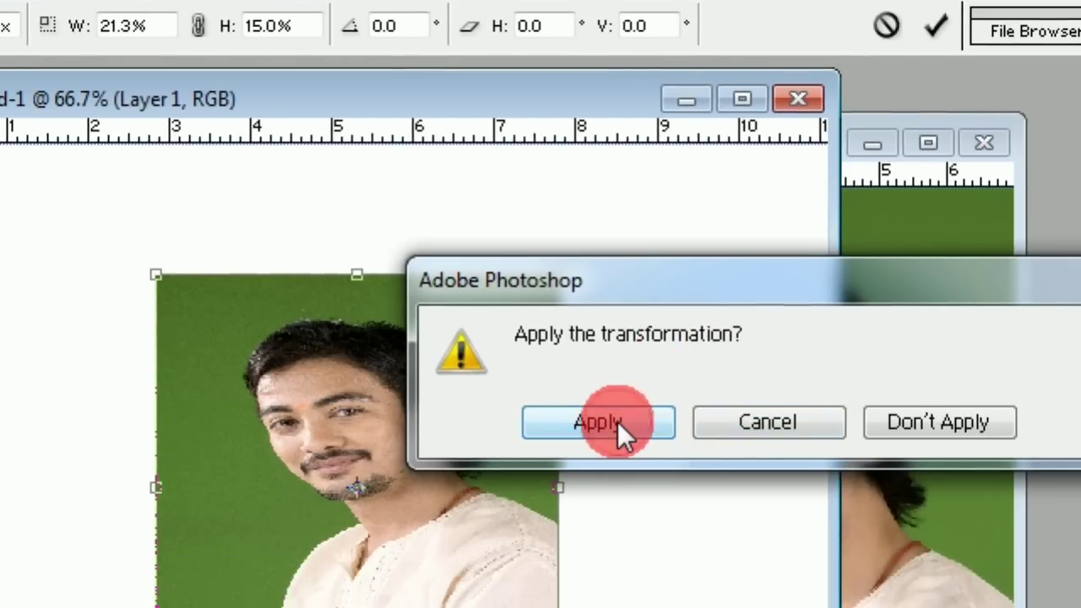
{"action": "left_click", "coordinate": [616, 421]}
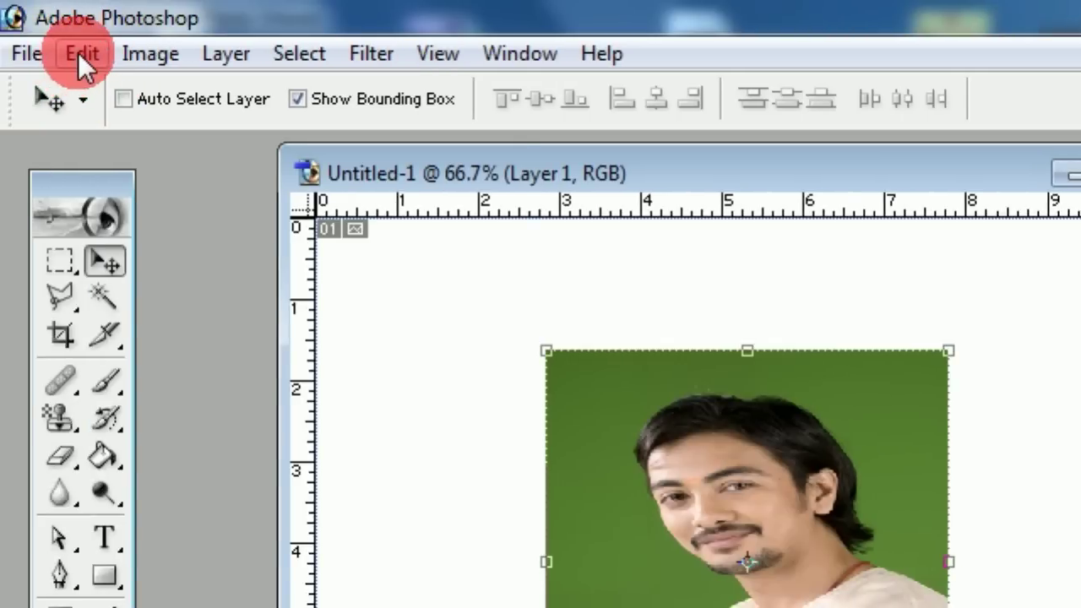
{"action": "left_click", "coordinate": [80, 53]}
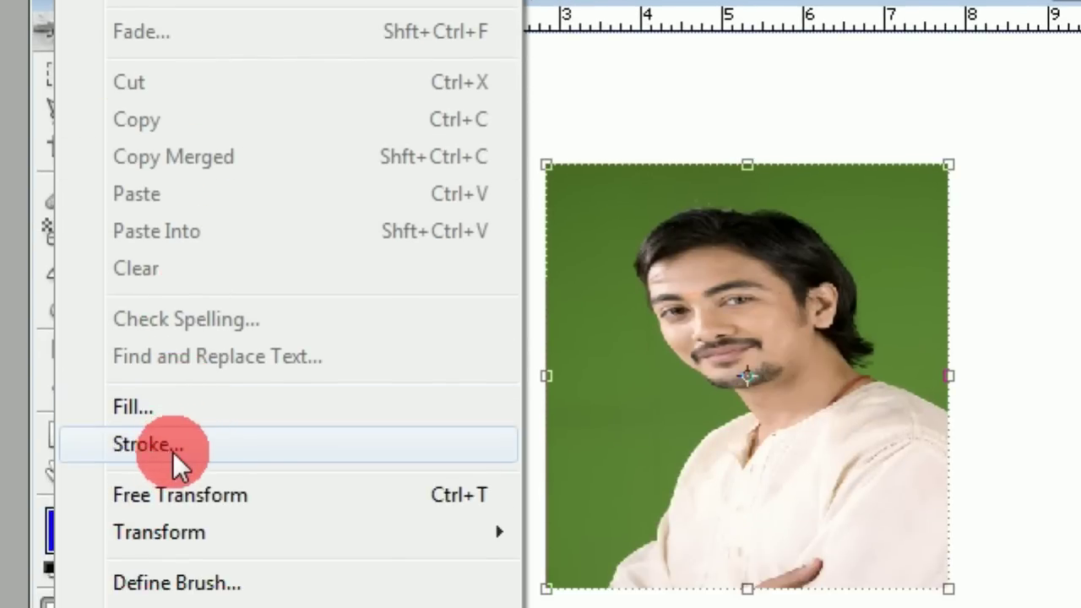
{"action": "left_click", "coordinate": [213, 450]}
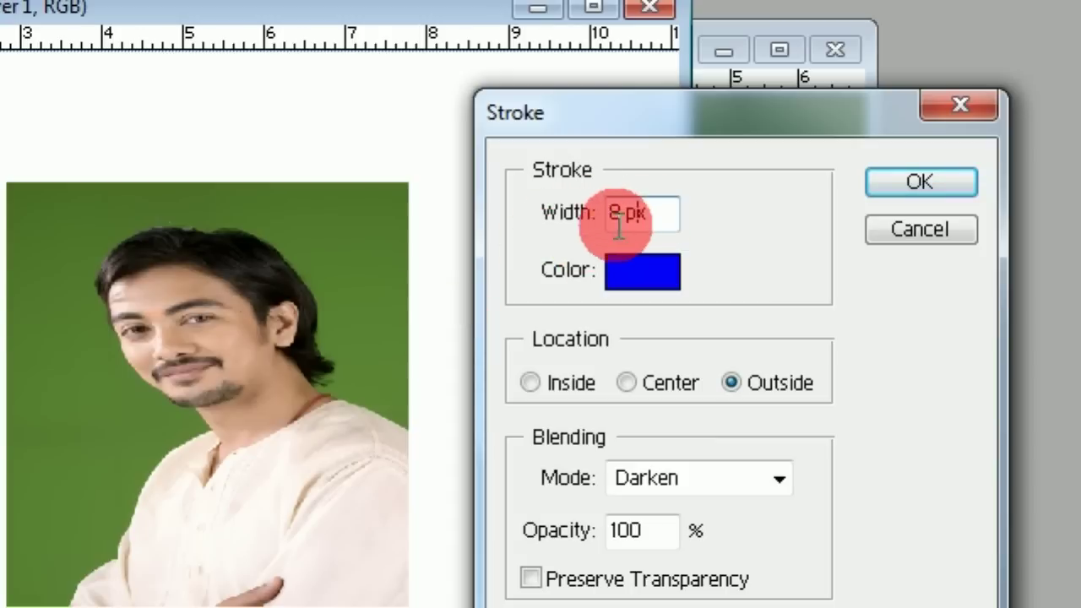
{"action": "left_click", "coordinate": [629, 276]}
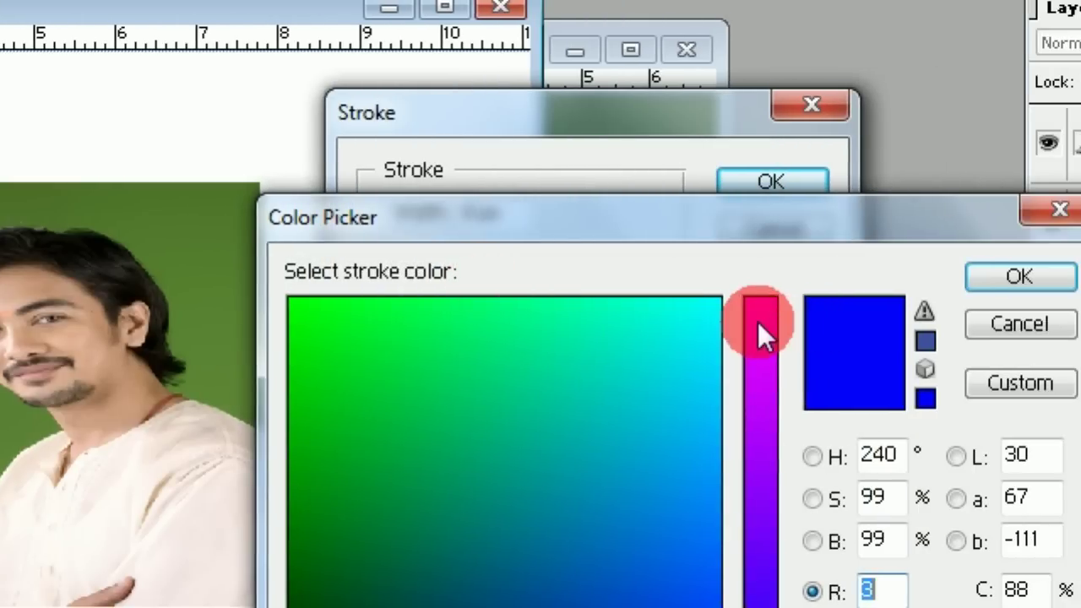
{"action": "left_click", "coordinate": [758, 312]}
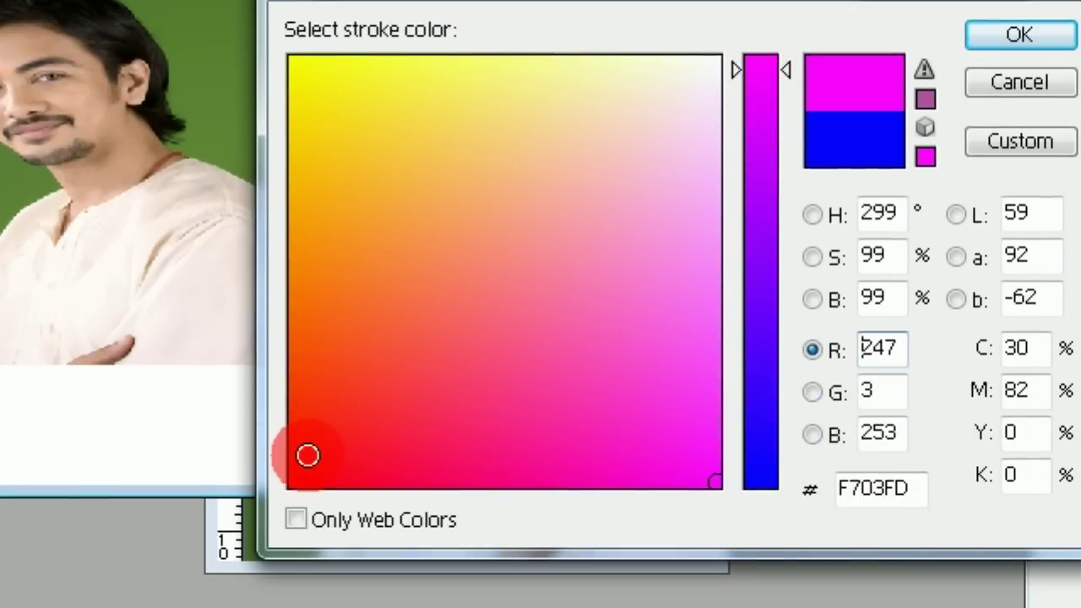
{"action": "left_click", "coordinate": [302, 539]}
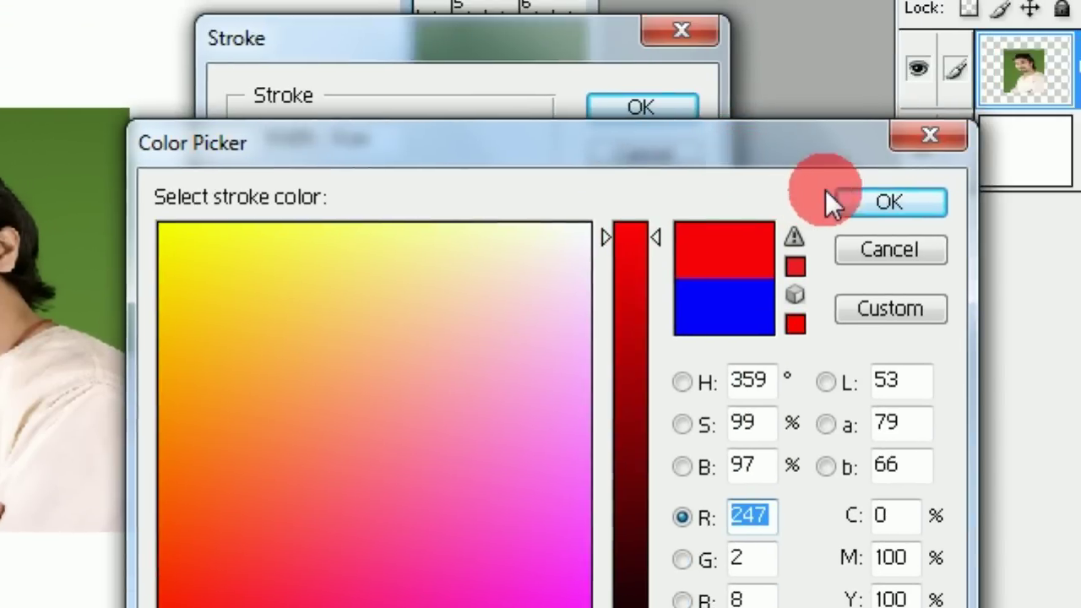
{"action": "left_click", "coordinate": [1020, 91]}
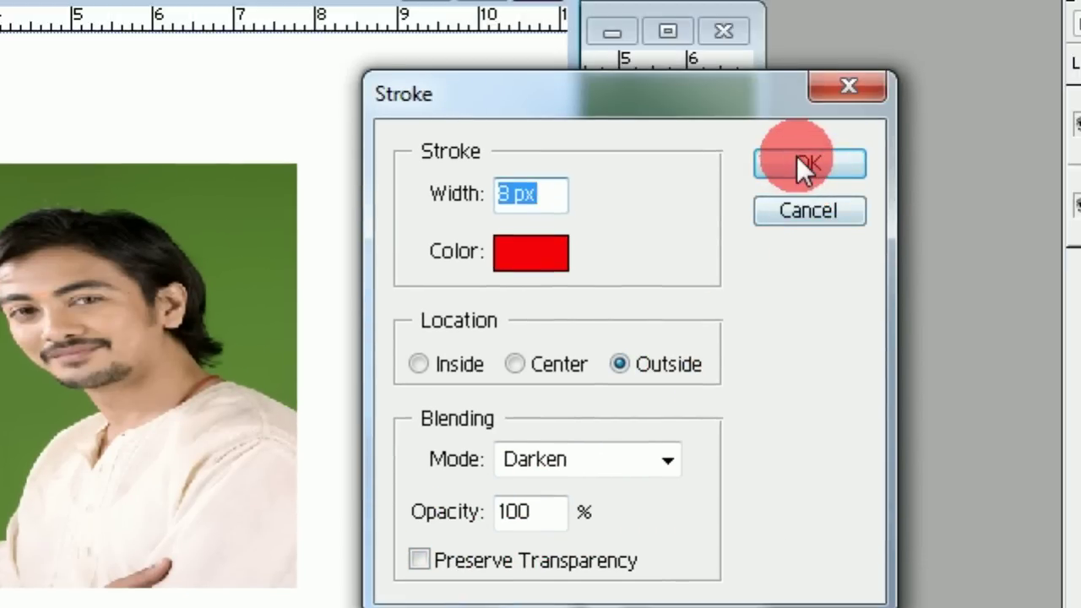
{"action": "left_click", "coordinate": [802, 165]}
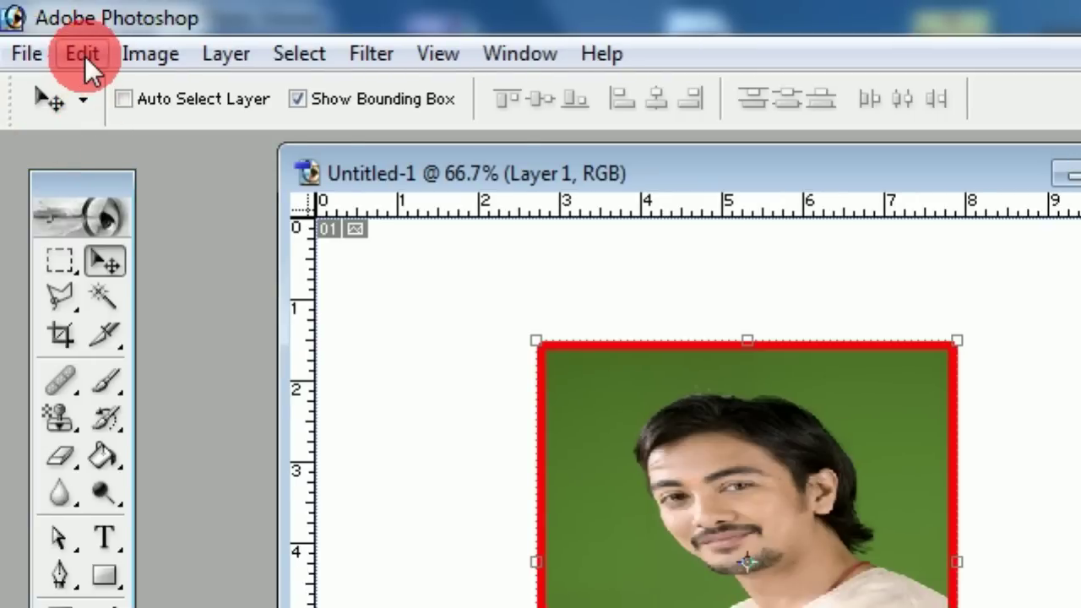
{"action": "left_click", "coordinate": [83, 54]}
{"action": "left_click", "coordinate": [126, 172]}
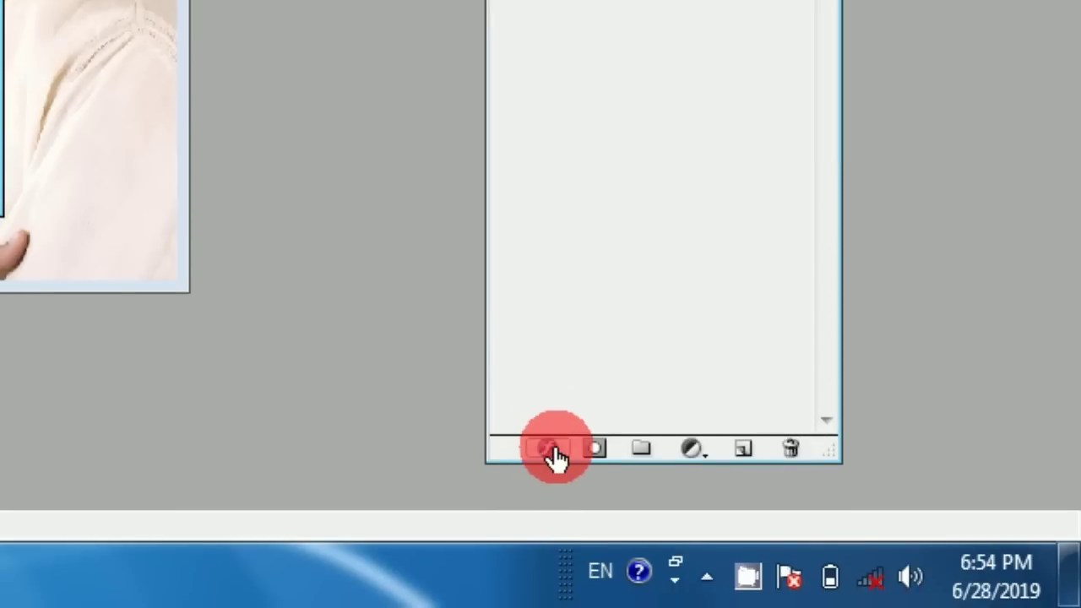
Add a thin yellow outside Stroke layer style to Layer 1
{"action": "left_click", "coordinate": [551, 449]}
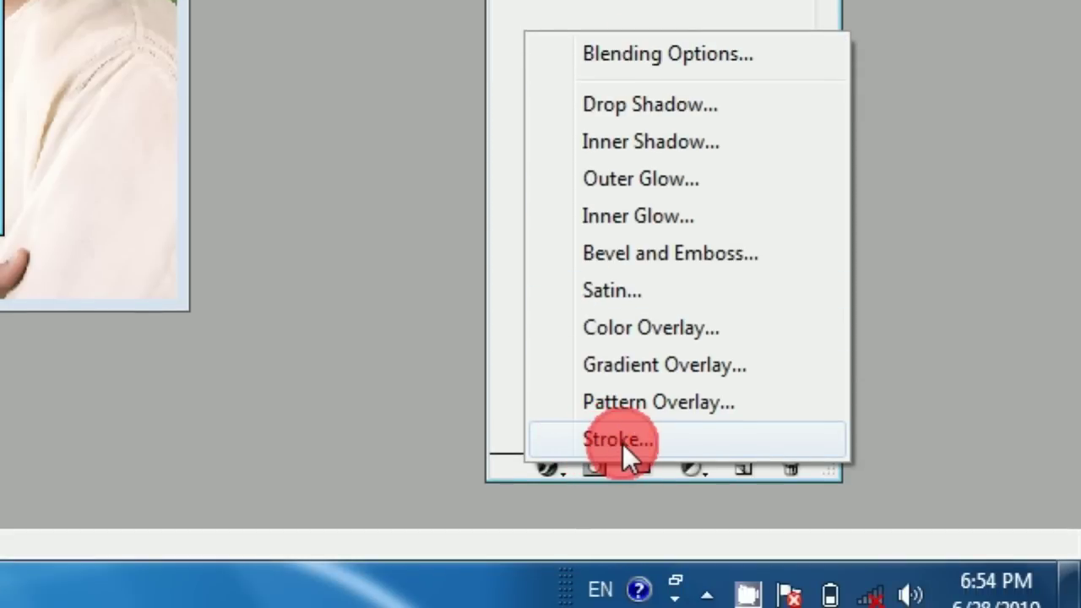
{"action": "left_click", "coordinate": [622, 444]}
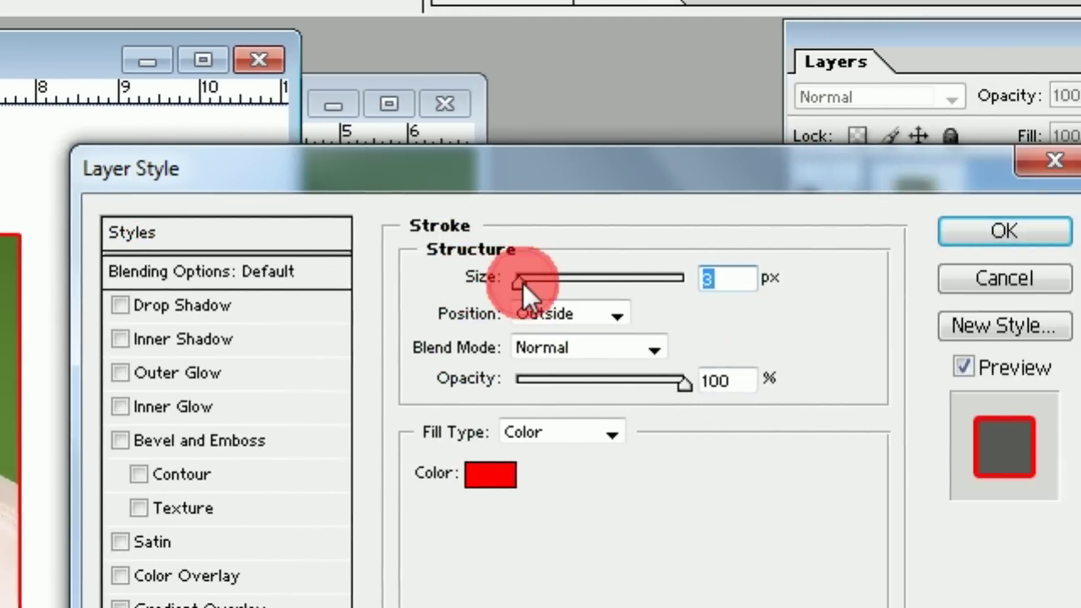
{"action": "left_click_drag", "start_coordinate": [523, 283], "coordinate": [548, 283]}
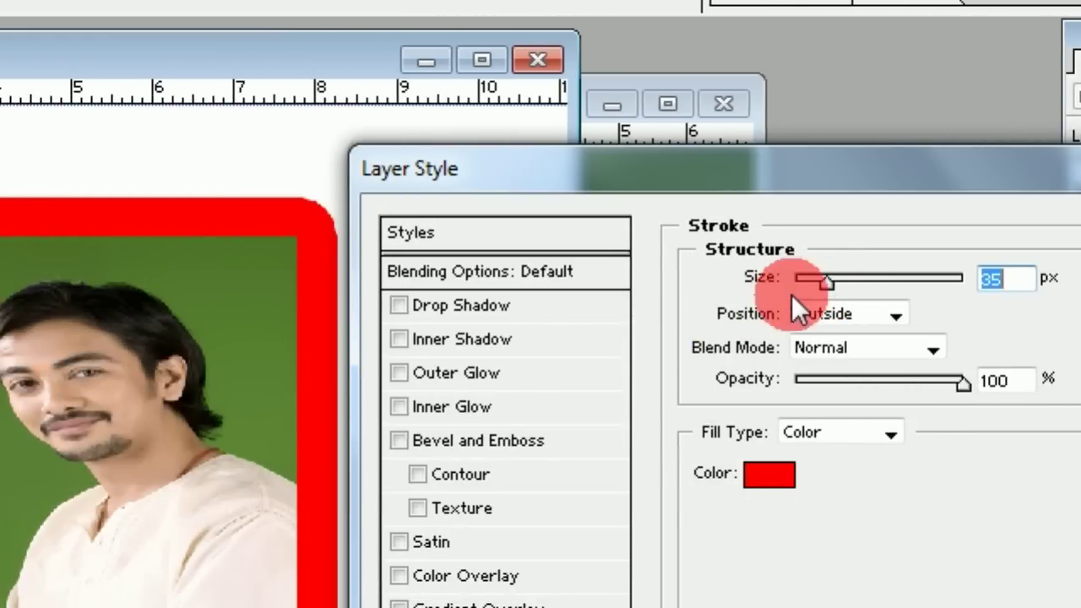
{"action": "left_click_drag", "start_coordinate": [826, 281], "coordinate": [768, 284]}
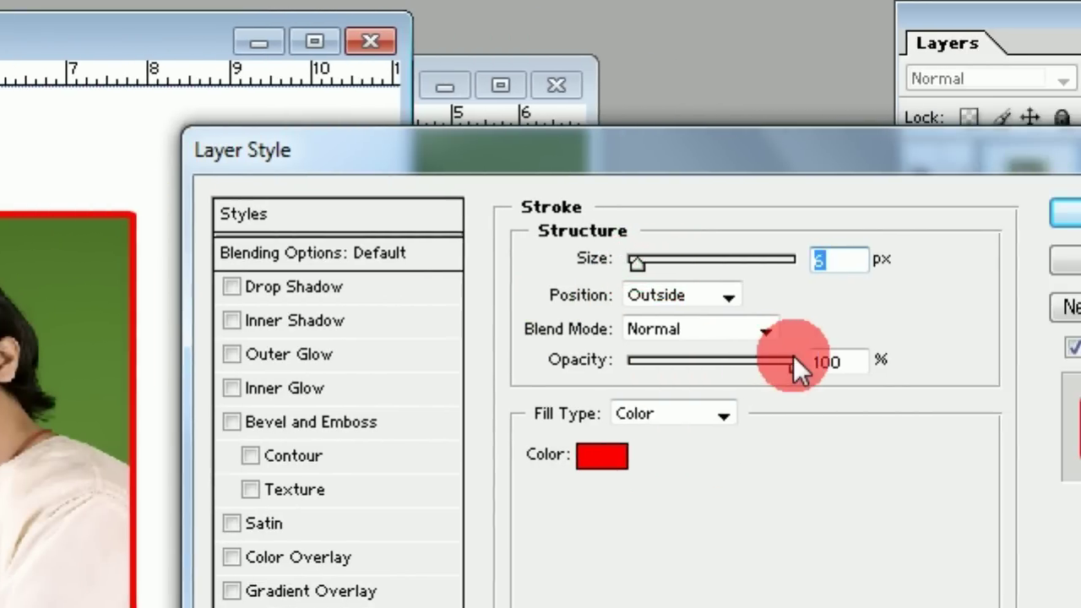
{"action": "left_click", "coordinate": [601, 456]}
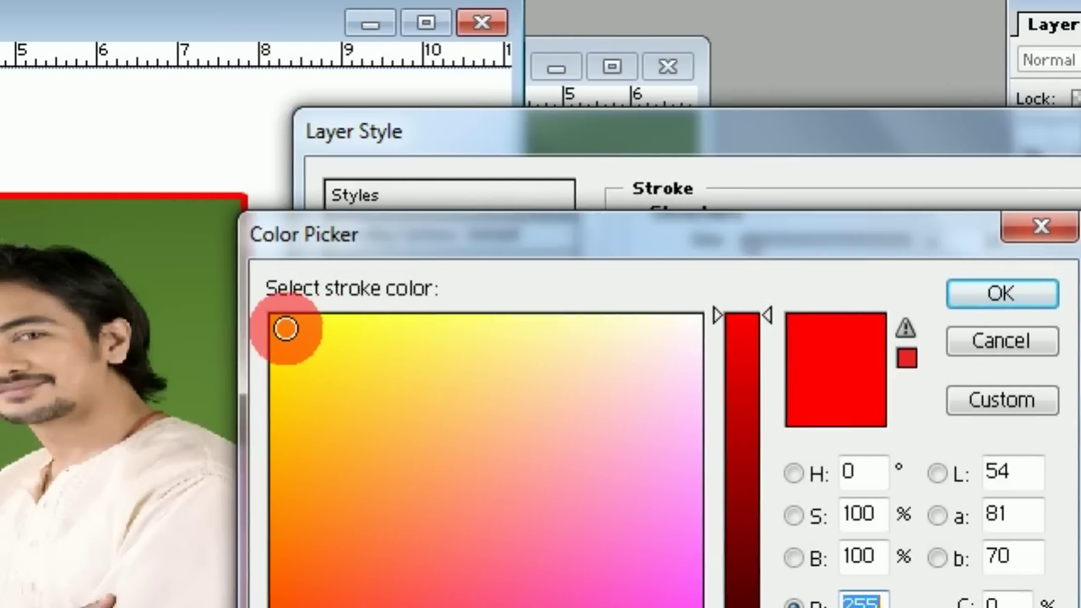
{"action": "left_click", "coordinate": [285, 328]}
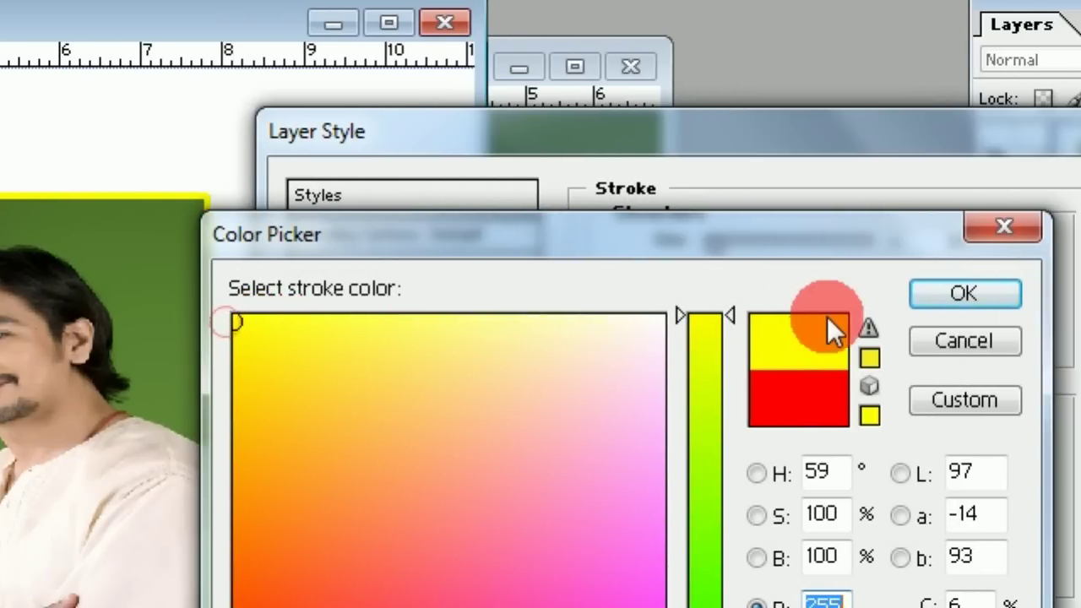
{"action": "left_click", "coordinate": [1000, 293]}
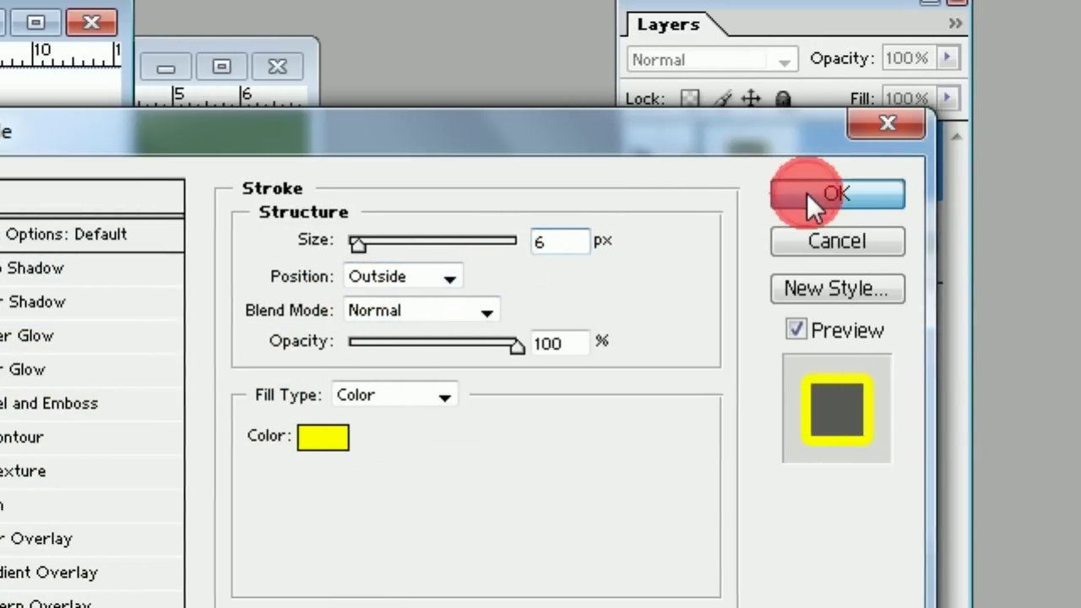
{"action": "left_click", "coordinate": [1047, 193]}
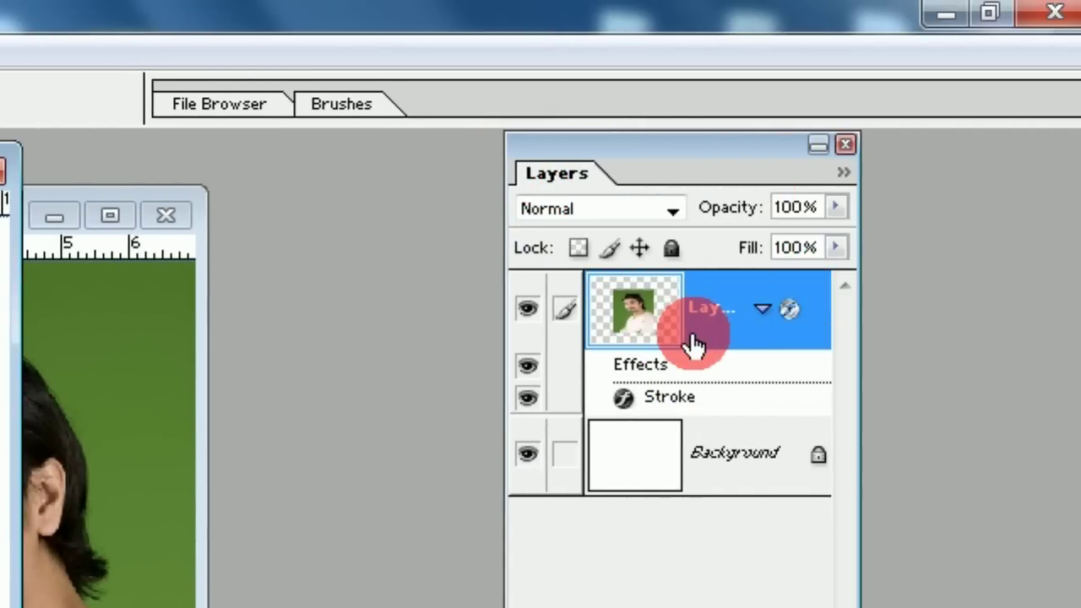
Drag Layer 1's Stroke effect onto the trash can to delete it
{"action": "left_click", "coordinate": [718, 401]}
{"action": "mouse_move", "coordinate": [719, 401]}
{"action": "left_mouse_down"}
{"action": "mouse_move", "coordinate": [796, 484]}
{"action": "mouse_move", "coordinate": [791, 452]}
{"action": "left_mouse_up"}
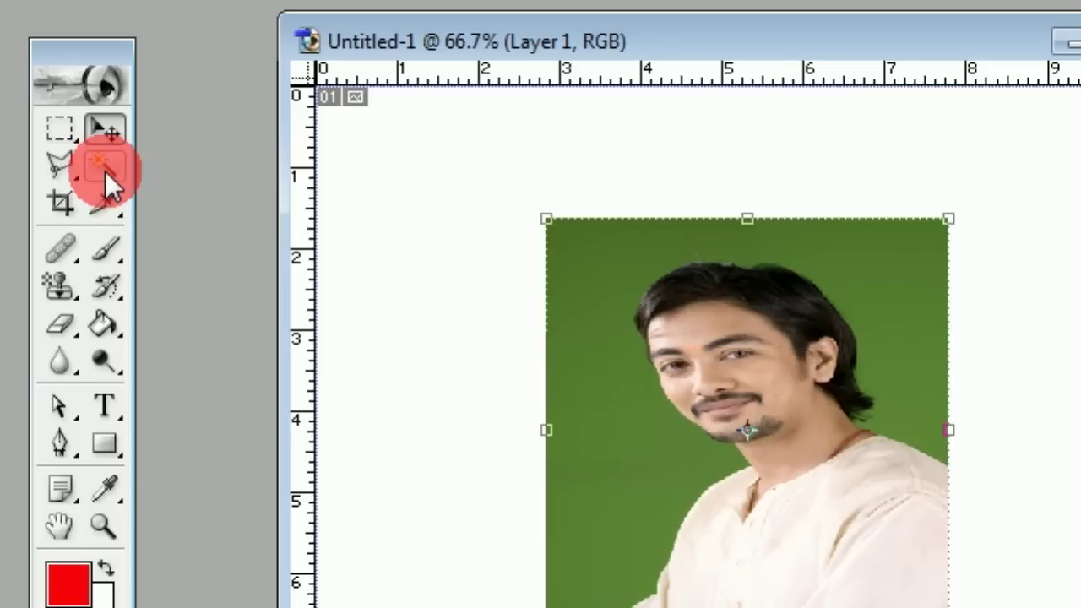
Magic-wand select the green backdrop, clear it, and deselect
{"action": "left_click", "coordinate": [104, 169]}
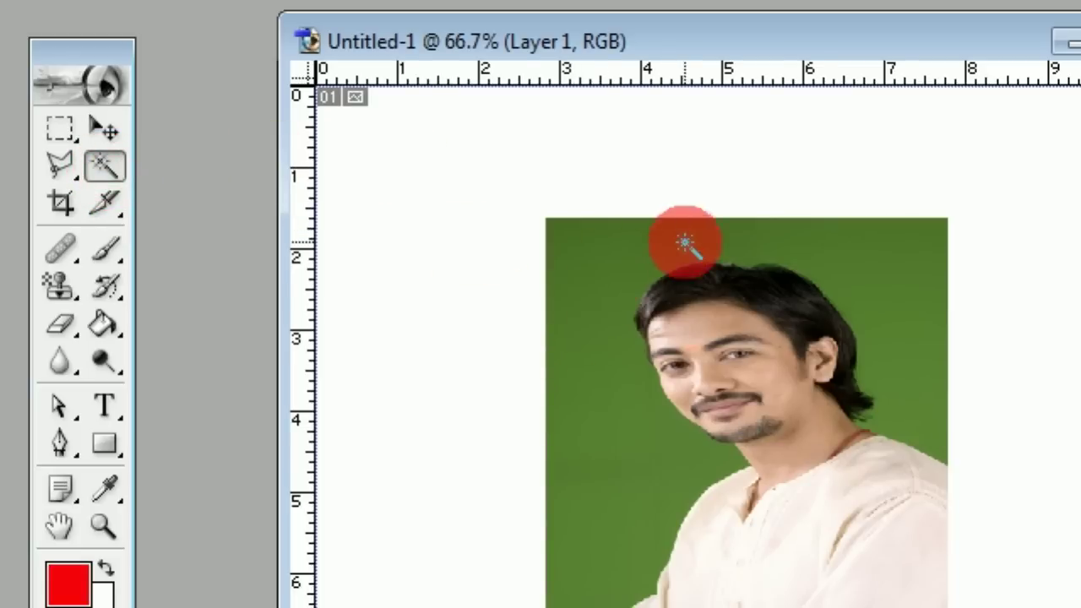
{"action": "left_click", "coordinate": [587, 372]}
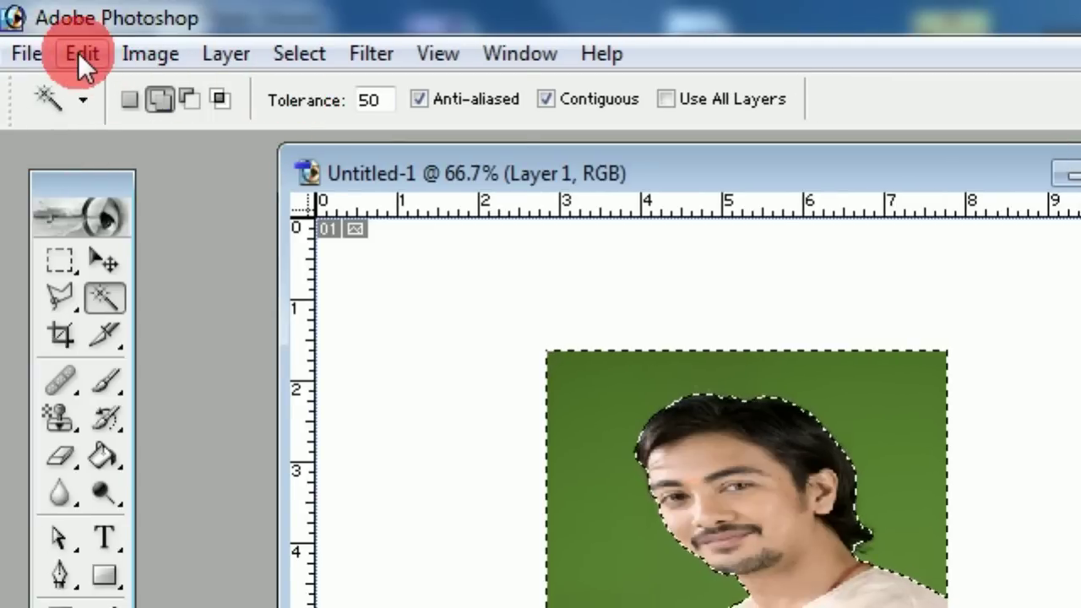
{"action": "left_click", "coordinate": [83, 56]}
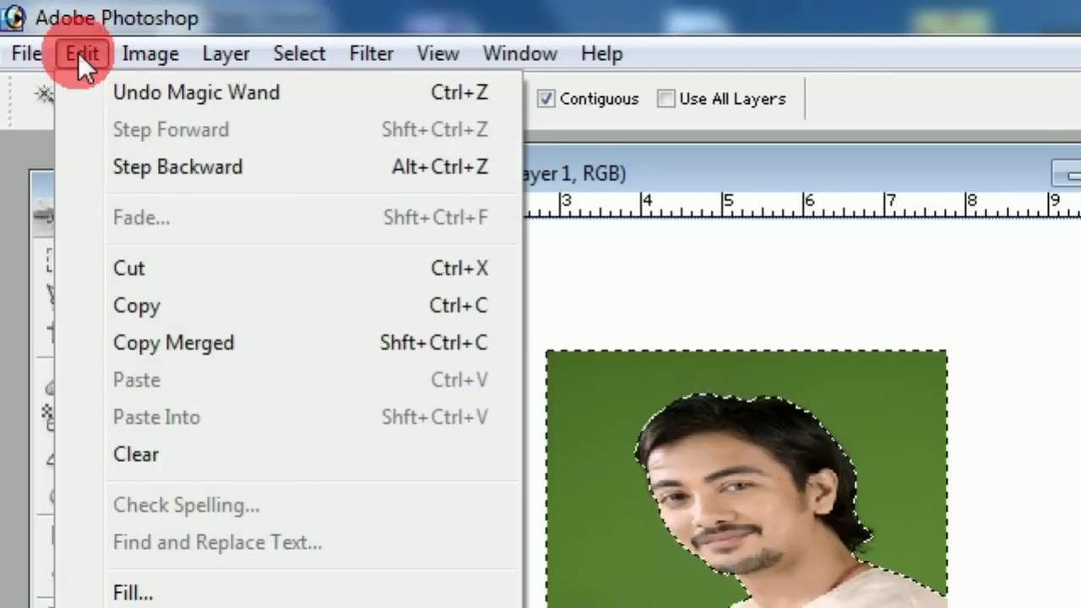
{"action": "left_click", "coordinate": [200, 454]}
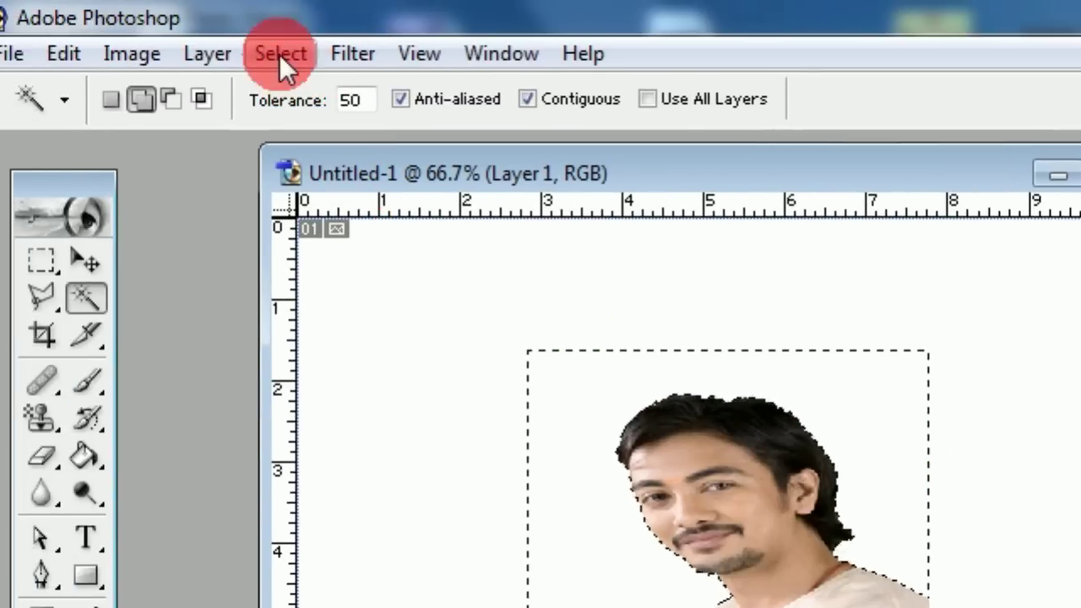
{"action": "left_click", "coordinate": [278, 53]}
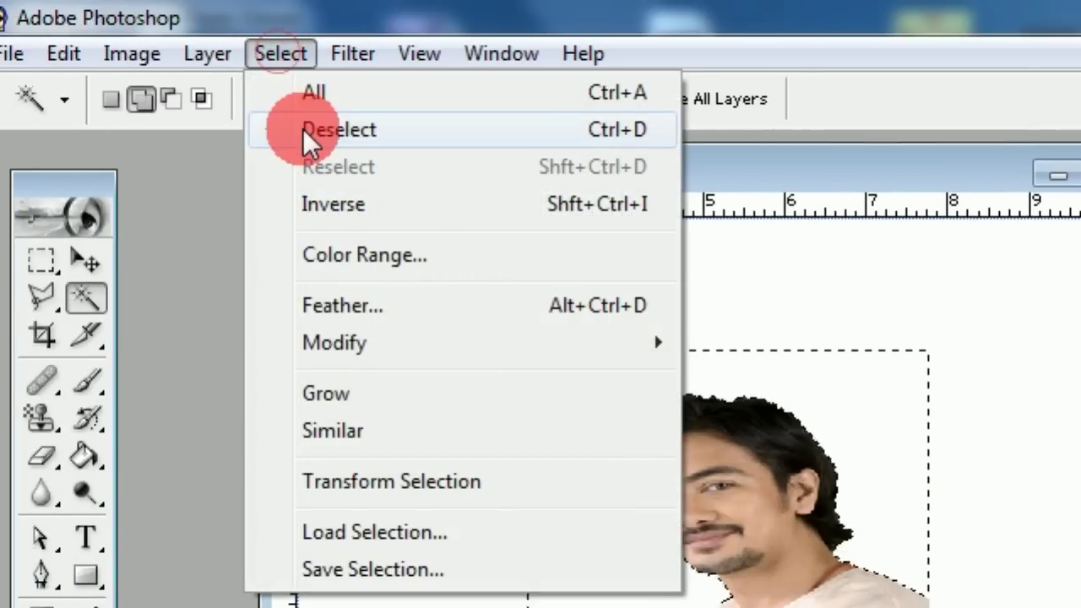
{"action": "left_click", "coordinate": [330, 129]}
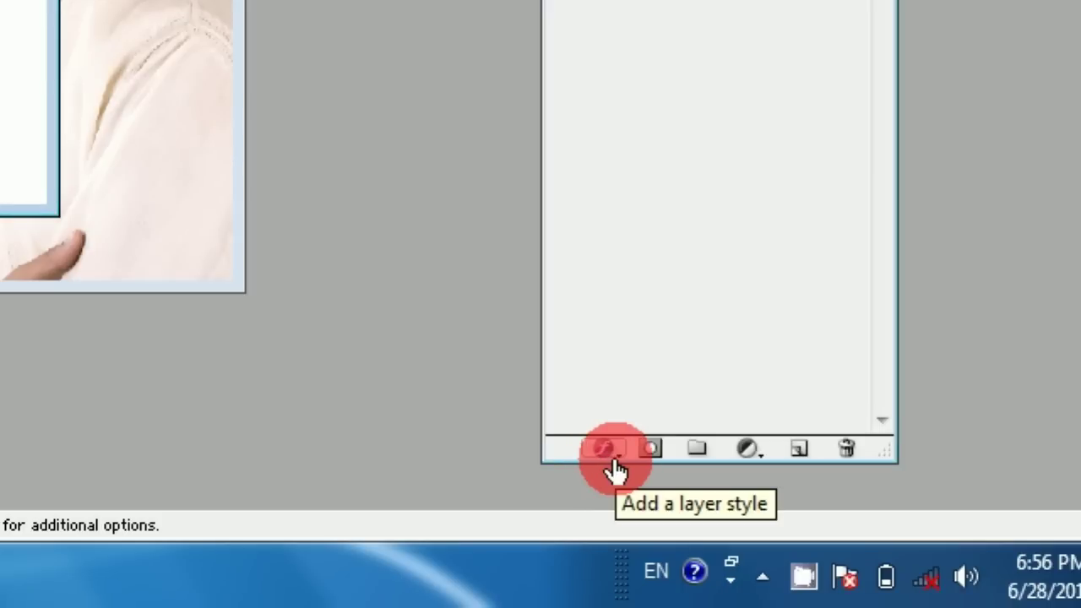
{"action": "left_click", "coordinate": [613, 462]}
{"action": "left_click", "coordinate": [673, 438]}
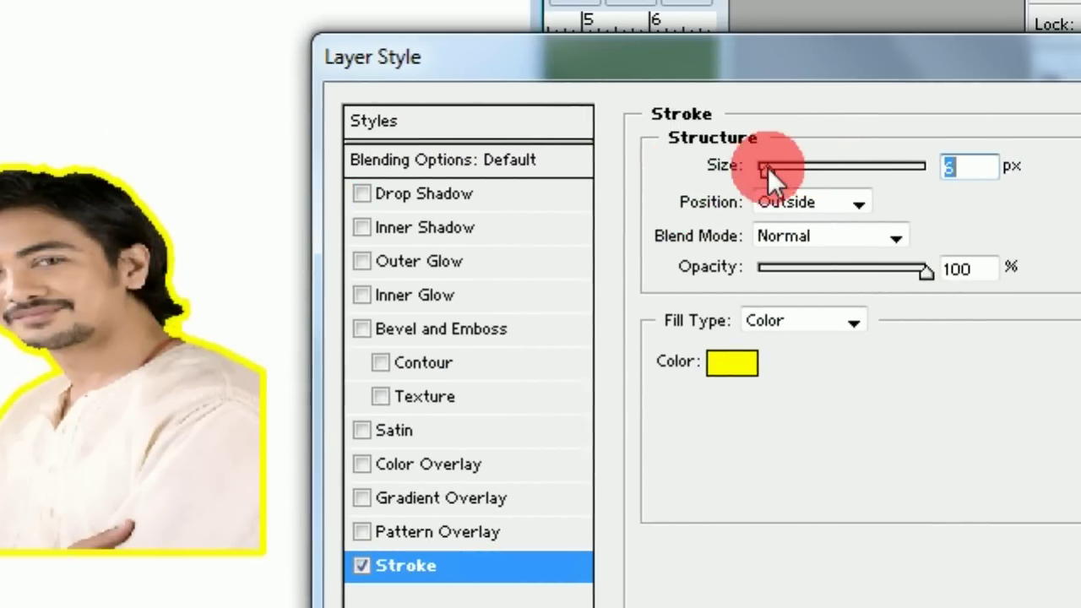
{"action": "left_click", "coordinate": [729, 363]}
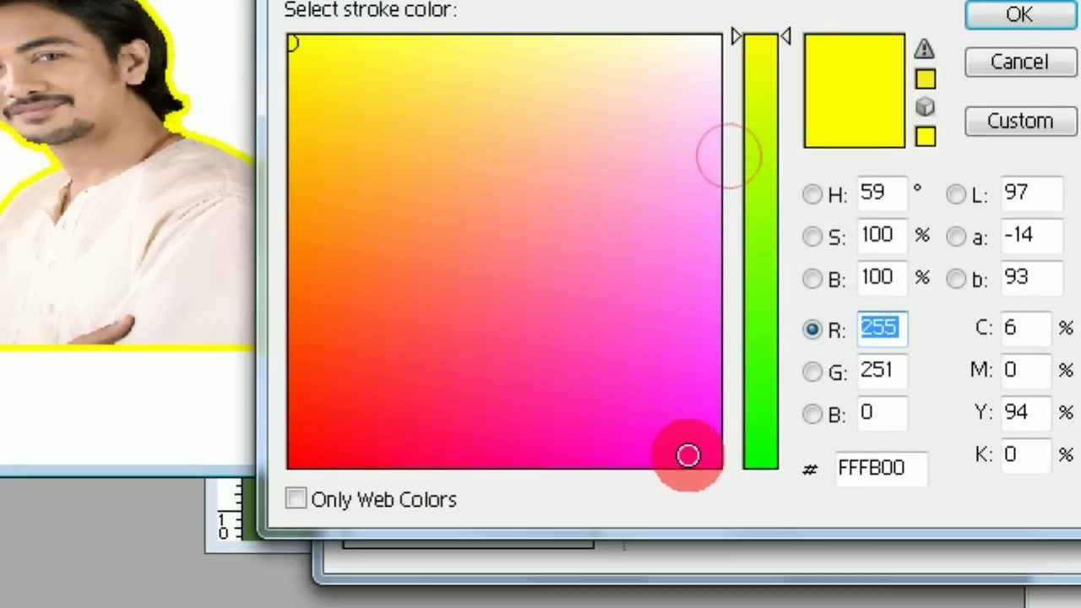
{"action": "left_click", "coordinate": [688, 456]}
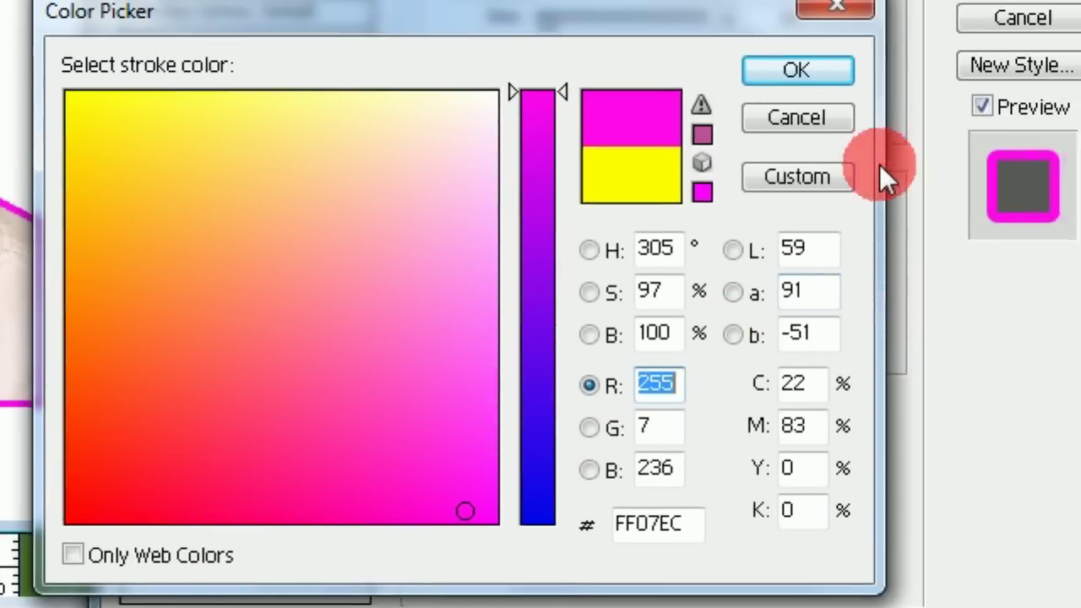
{"action": "left_click", "coordinate": [762, 164]}
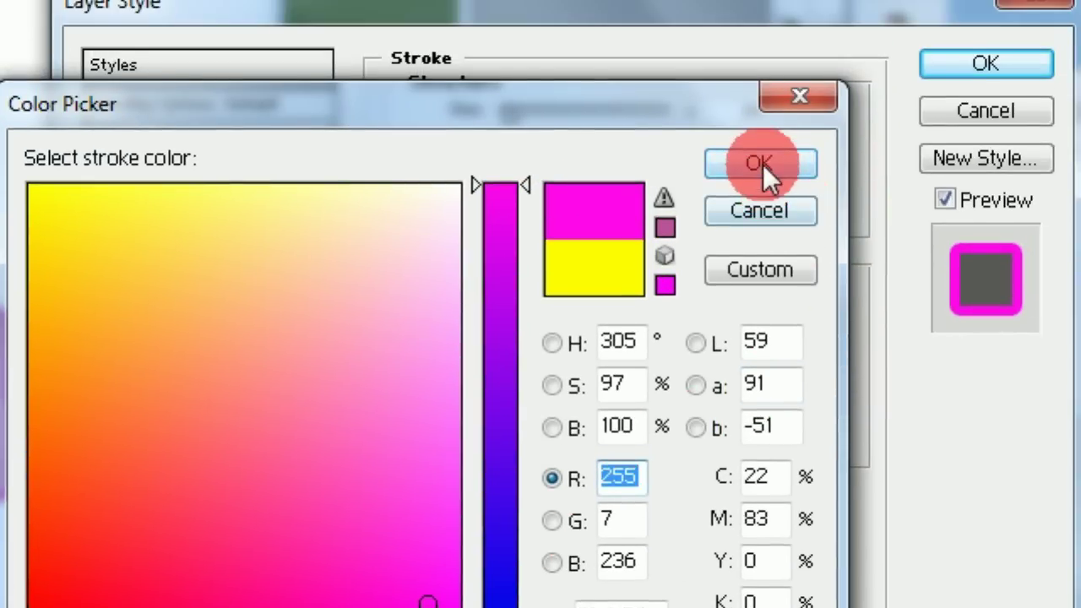
{"action": "left_click_drag", "start_coordinate": [509, 172], "coordinate": [503, 173]}
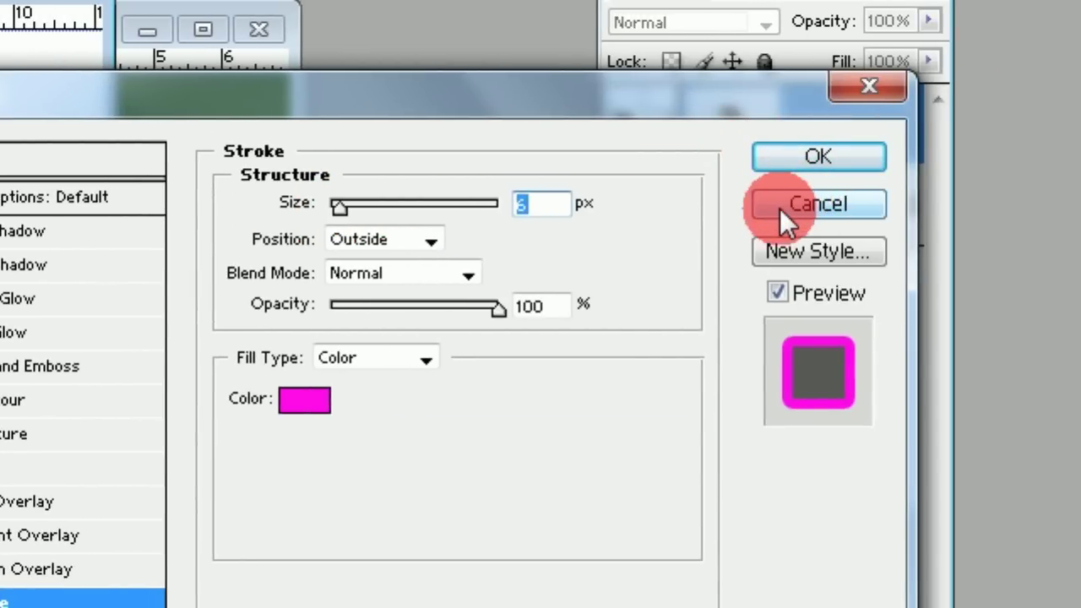
{"action": "left_click", "coordinate": [779, 208]}
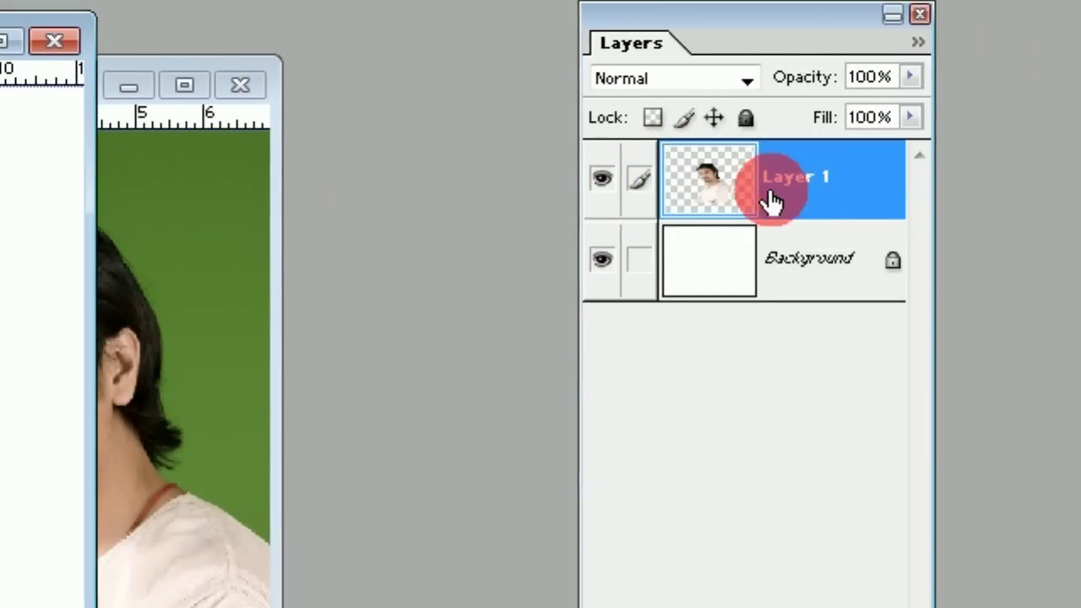
Add an Outer Glow layer style to Layer 1 from the layer style menu
{"action": "left_click", "coordinate": [638, 447]}
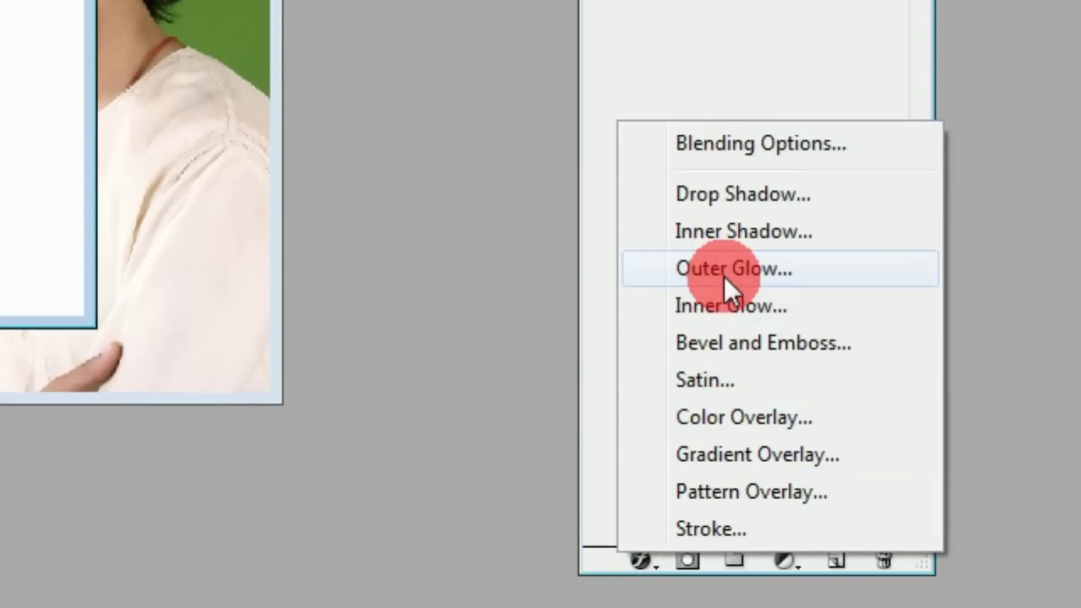
{"action": "left_click", "coordinate": [723, 269]}
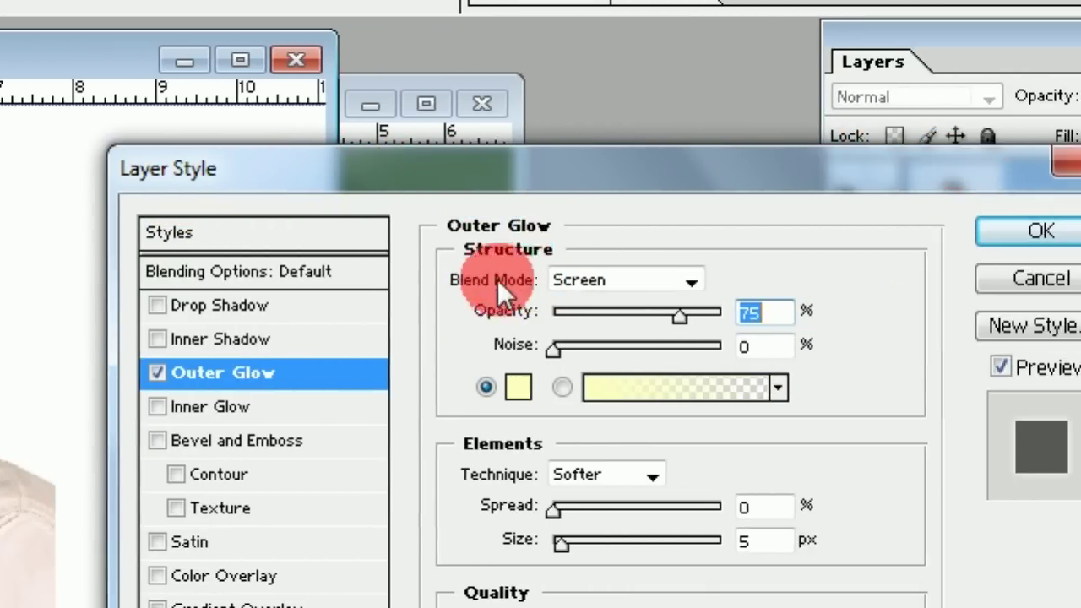
Set the glow to Normal, 100% opacity, blue-red-yellow gradient, 22% spread and 38 px size
{"action": "left_click", "coordinate": [687, 281]}
{"action": "left_click", "coordinate": [599, 302]}
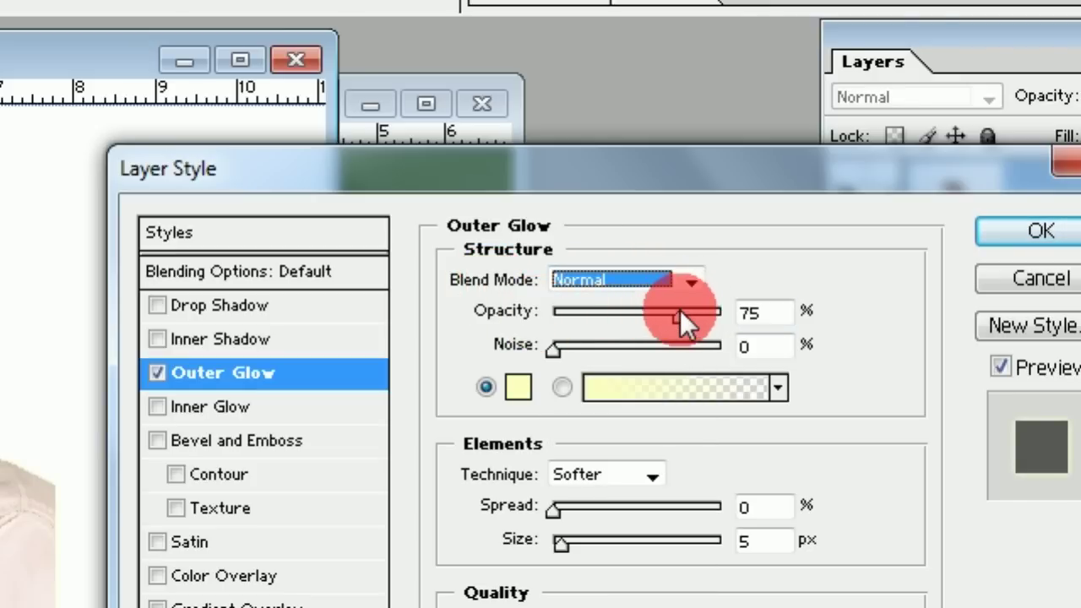
{"action": "left_click_drag", "start_coordinate": [681, 311], "coordinate": [722, 315]}
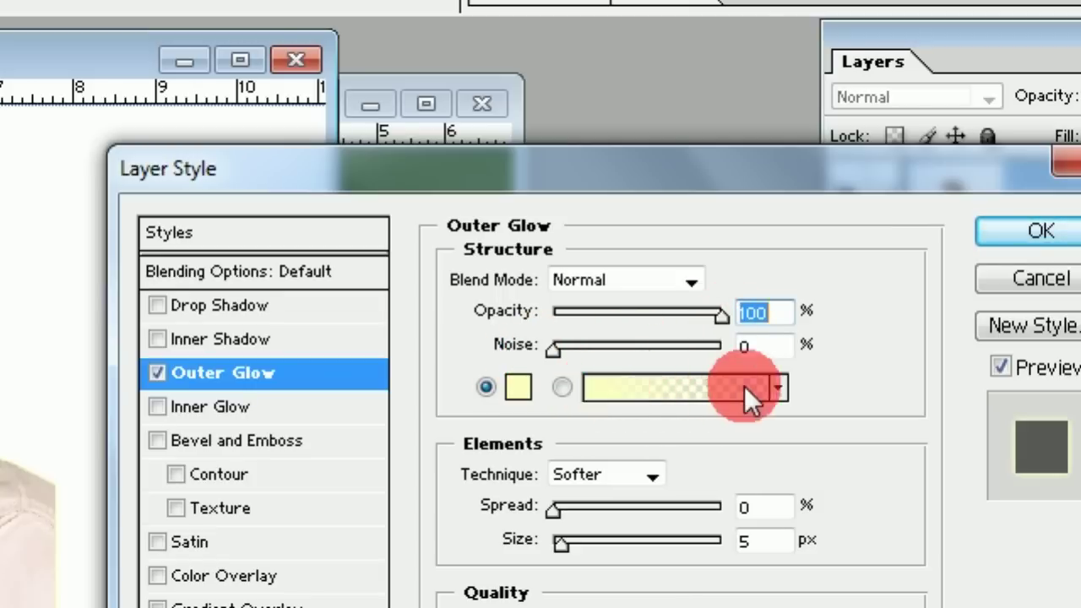
{"action": "left_click", "coordinate": [778, 387]}
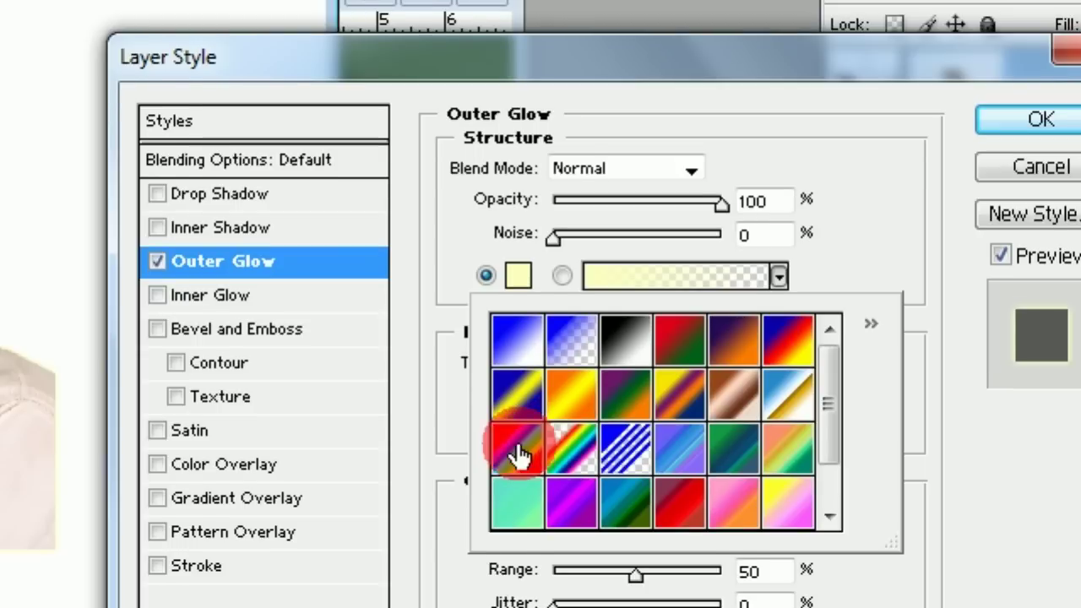
{"action": "left_click", "coordinate": [513, 452]}
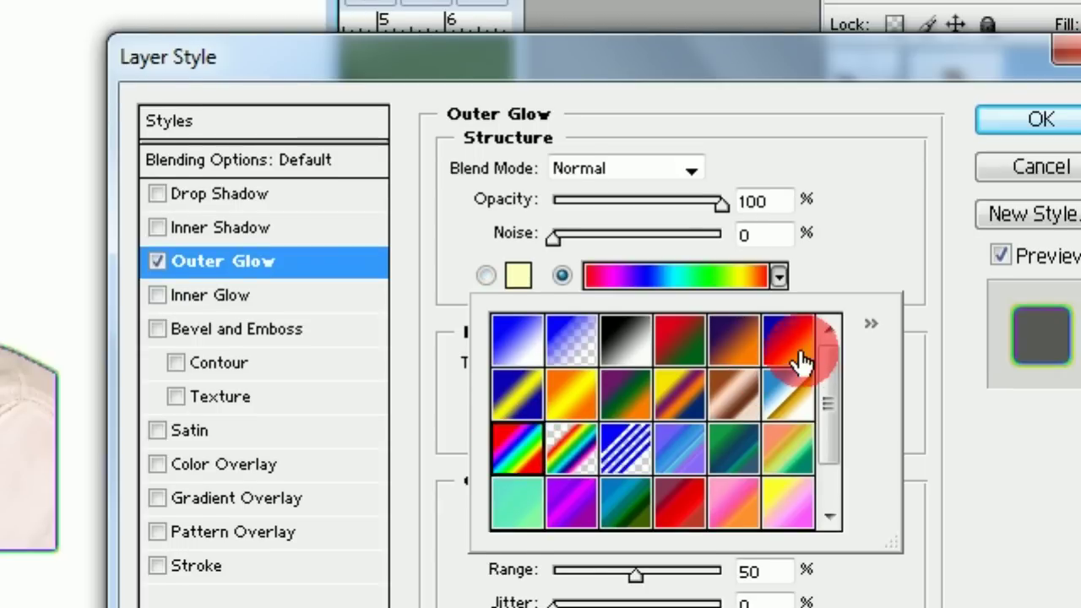
{"action": "left_click", "coordinate": [862, 229]}
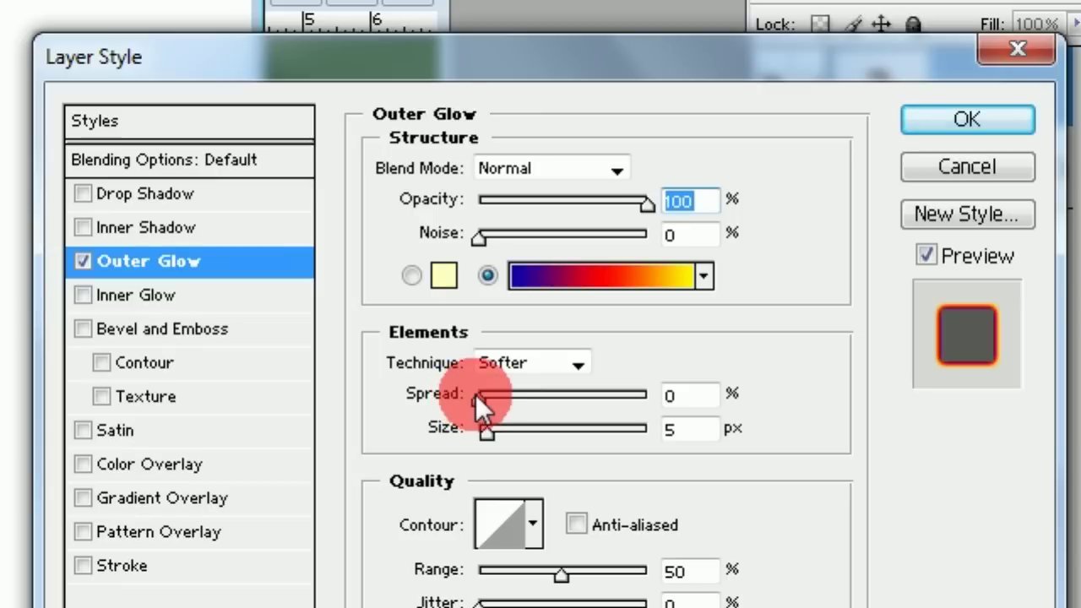
{"action": "left_click_drag", "start_coordinate": [470, 395], "coordinate": [527, 399]}
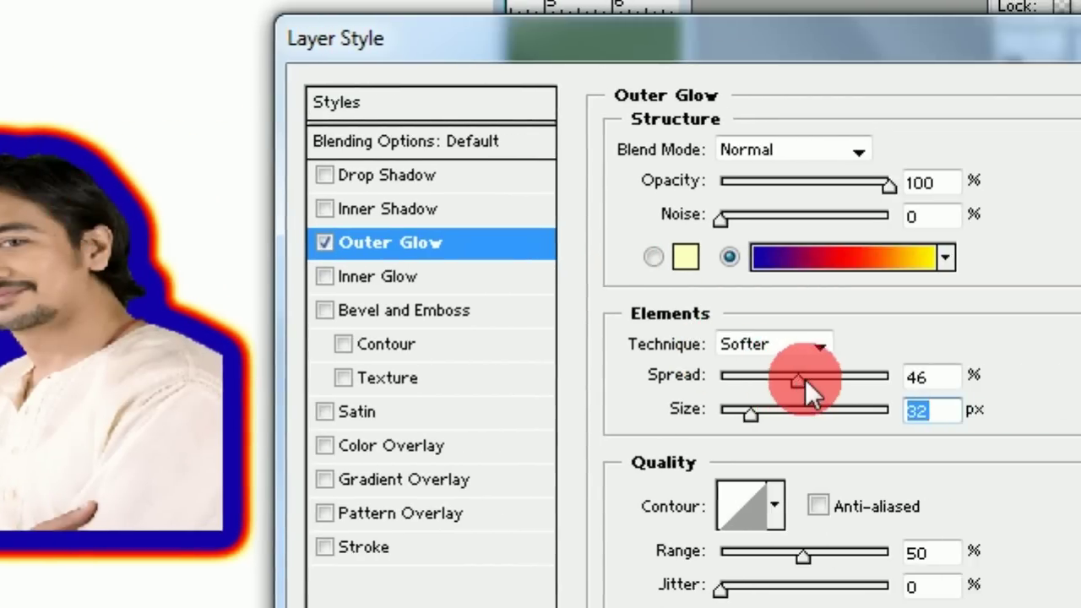
{"action": "left_click_drag", "start_coordinate": [798, 379], "coordinate": [758, 376]}
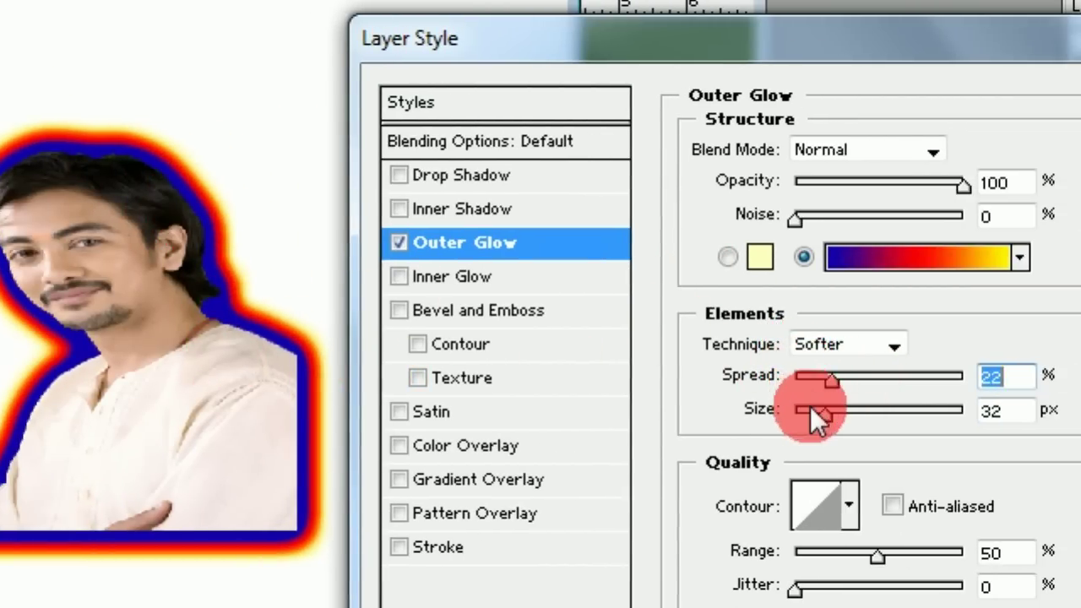
{"action": "mouse_move", "coordinate": [790, 414]}
{"action": "left_mouse_down"}
{"action": "mouse_move", "coordinate": [808, 413]}
{"action": "mouse_move", "coordinate": [793, 413]}
{"action": "left_mouse_up"}
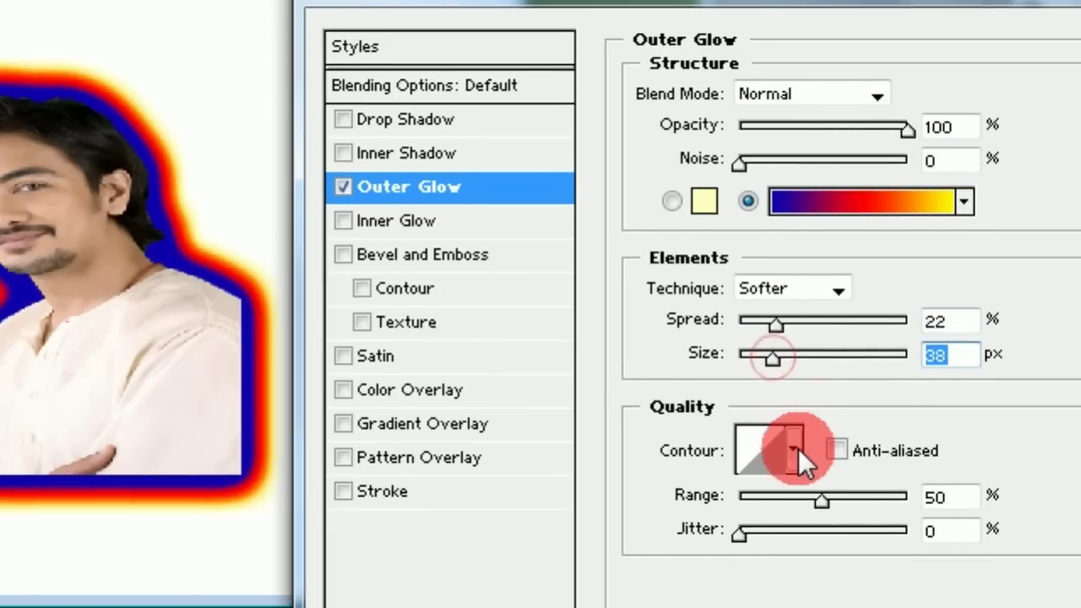
Try cone and rounded glow contours, then keep the linear contour
{"action": "left_click", "coordinate": [811, 507]}
{"action": "left_click", "coordinate": [657, 523]}
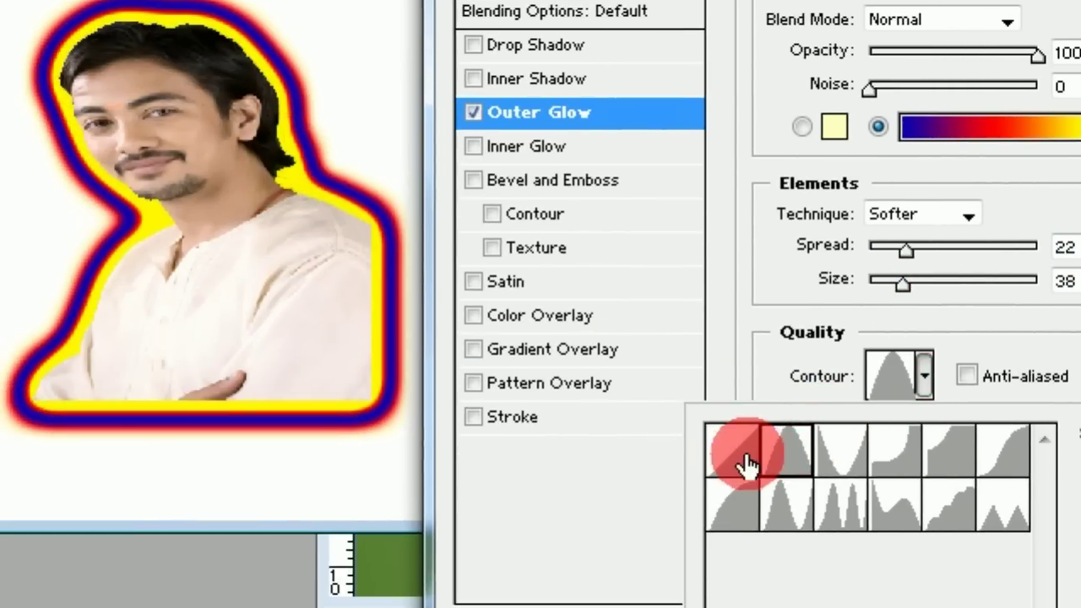
{"action": "left_click", "coordinate": [736, 452]}
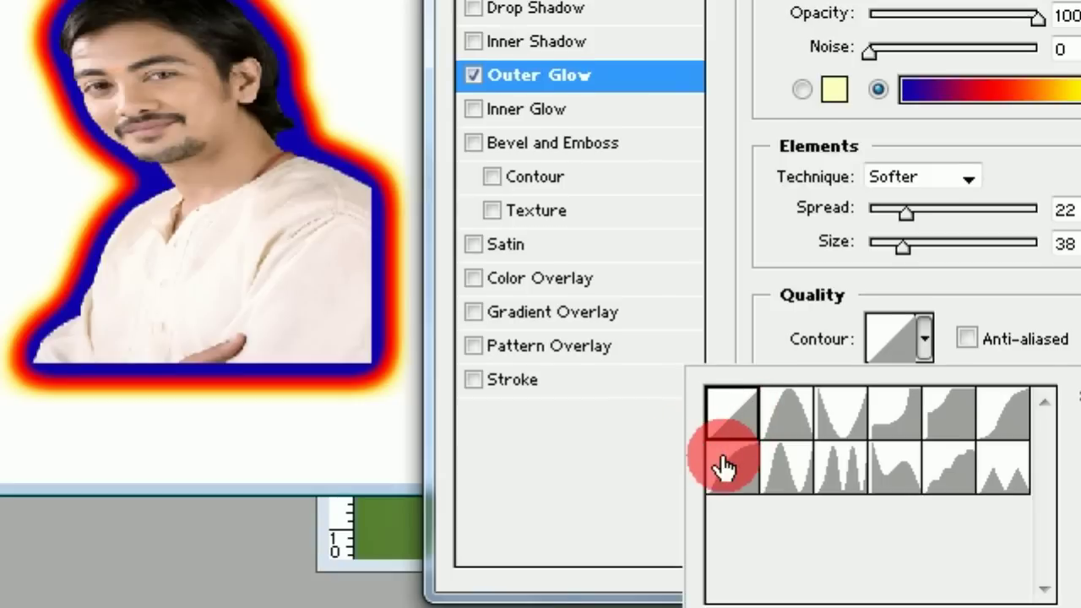
{"action": "left_click", "coordinate": [728, 505]}
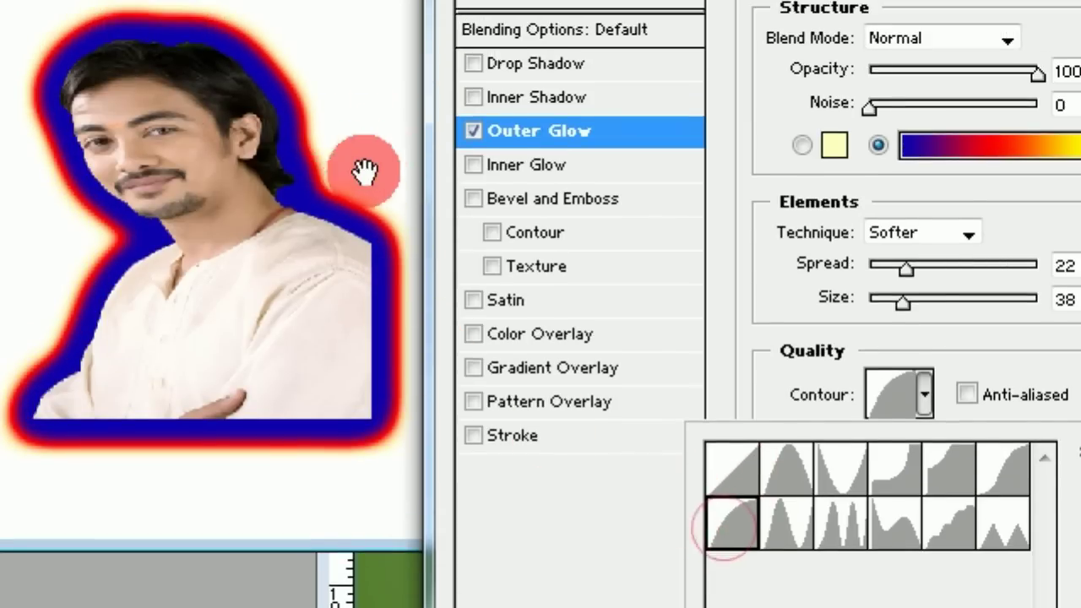
{"action": "left_click", "coordinate": [727, 467]}
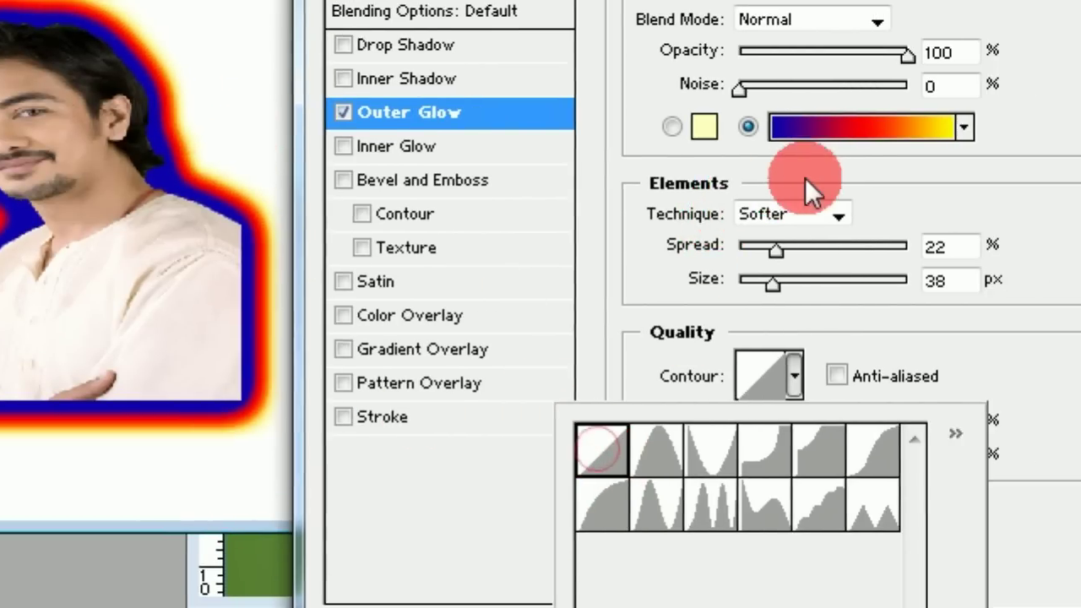
{"action": "left_click", "coordinate": [793, 168]}
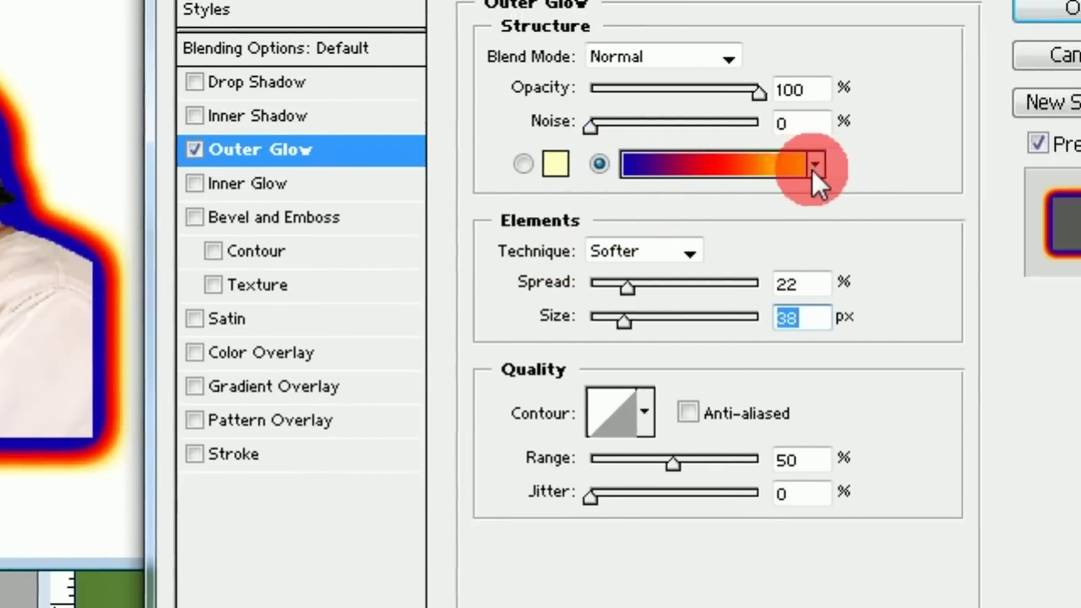
Trial purple, blue-red-yellow, blue-yellow, orange-yellow and red gradients for the glow
{"action": "left_click", "coordinate": [796, 166]}
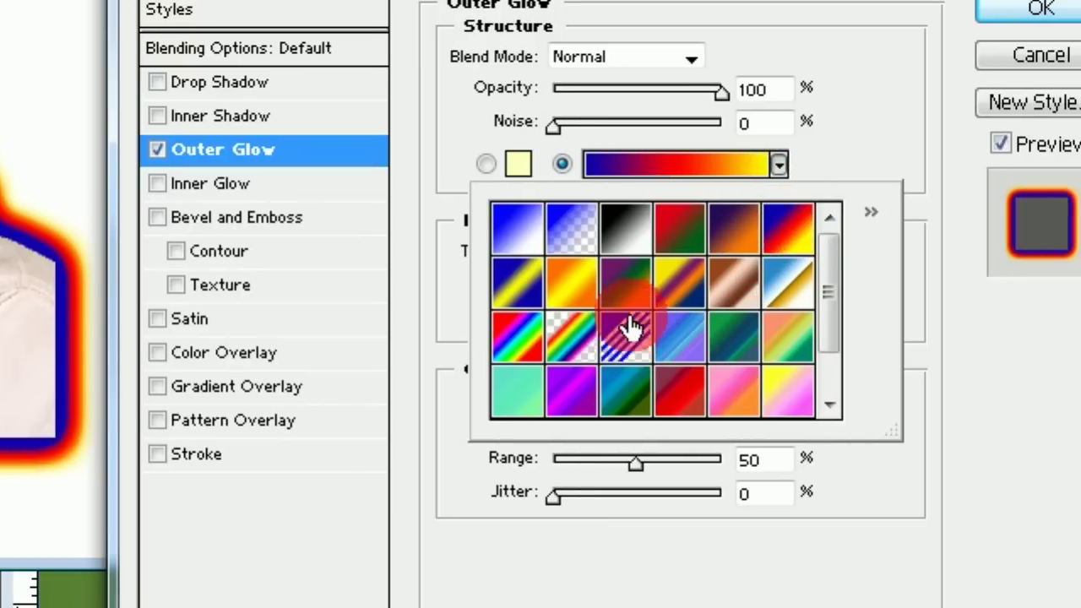
{"action": "left_click", "coordinate": [587, 408]}
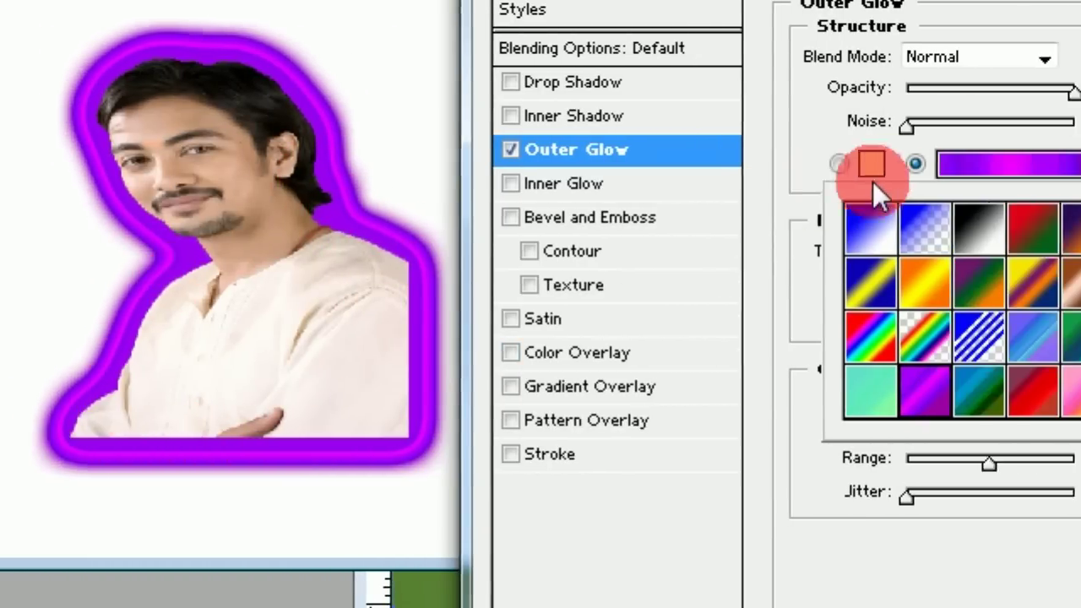
{"action": "left_click", "coordinate": [770, 258]}
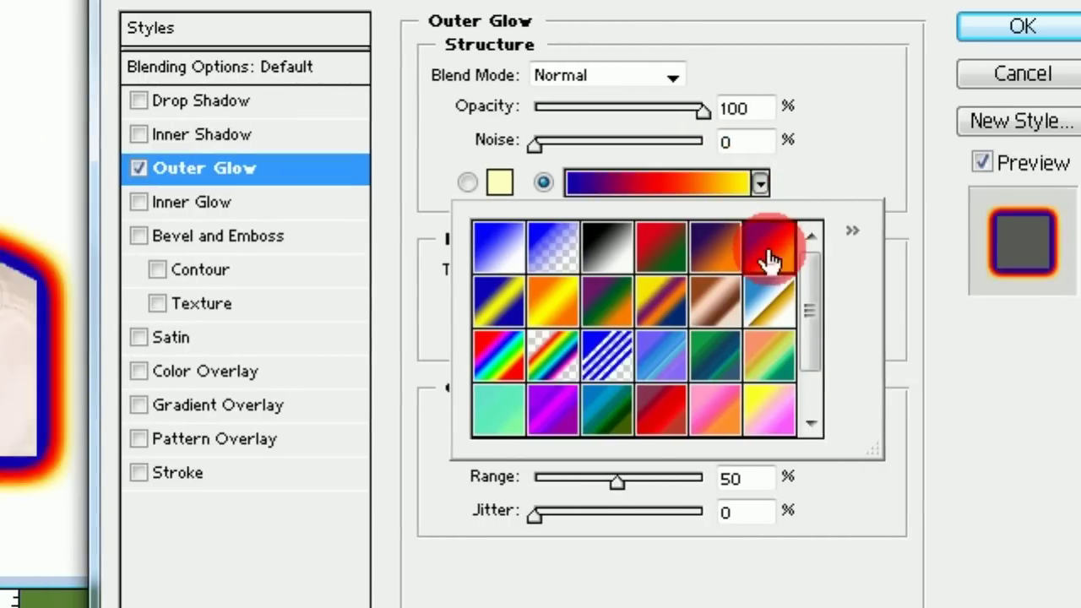
{"action": "left_click", "coordinate": [505, 317]}
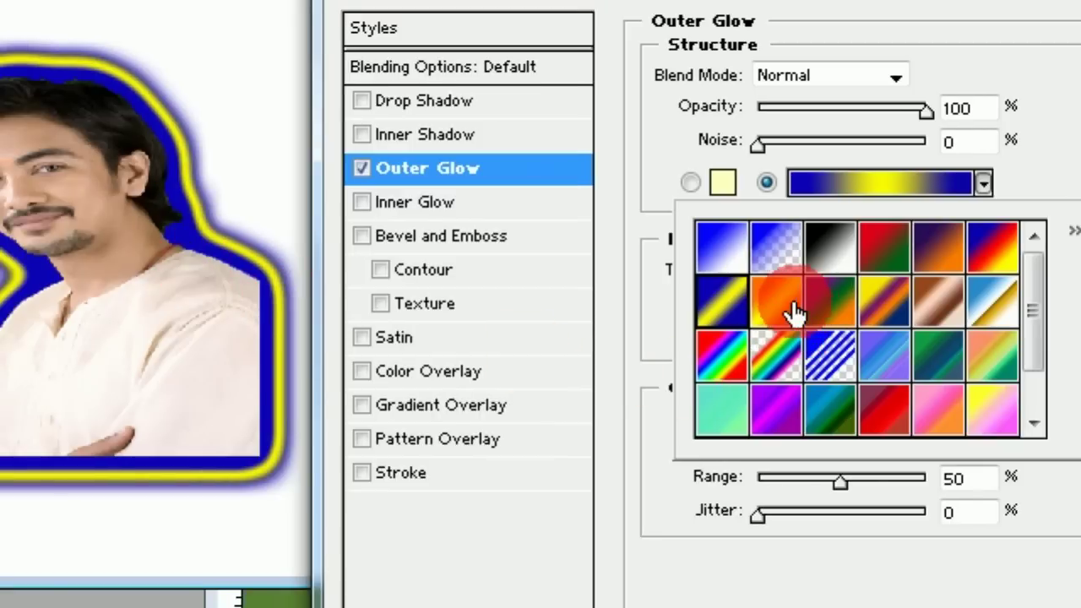
{"action": "left_click", "coordinate": [793, 311]}
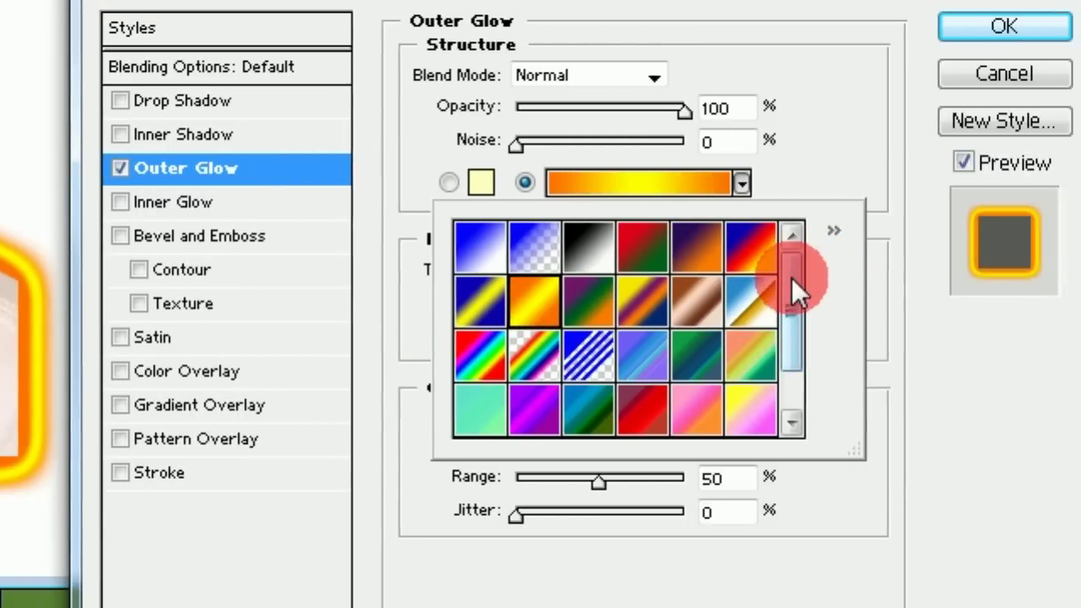
{"action": "left_click_drag", "start_coordinate": [792, 278], "coordinate": [785, 349]}
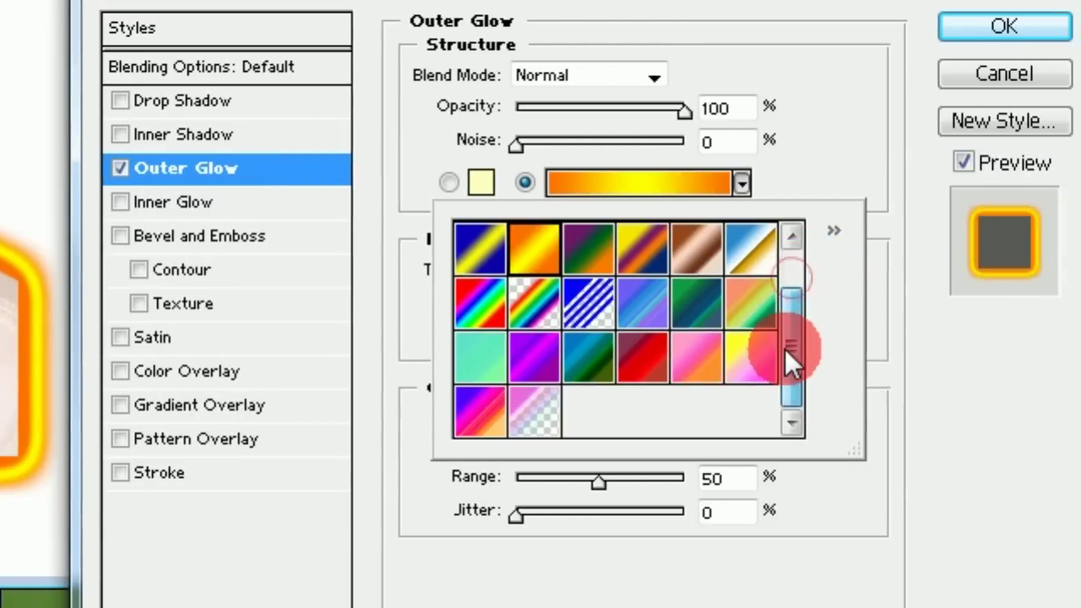
{"action": "double_click", "coordinate": [647, 377]}
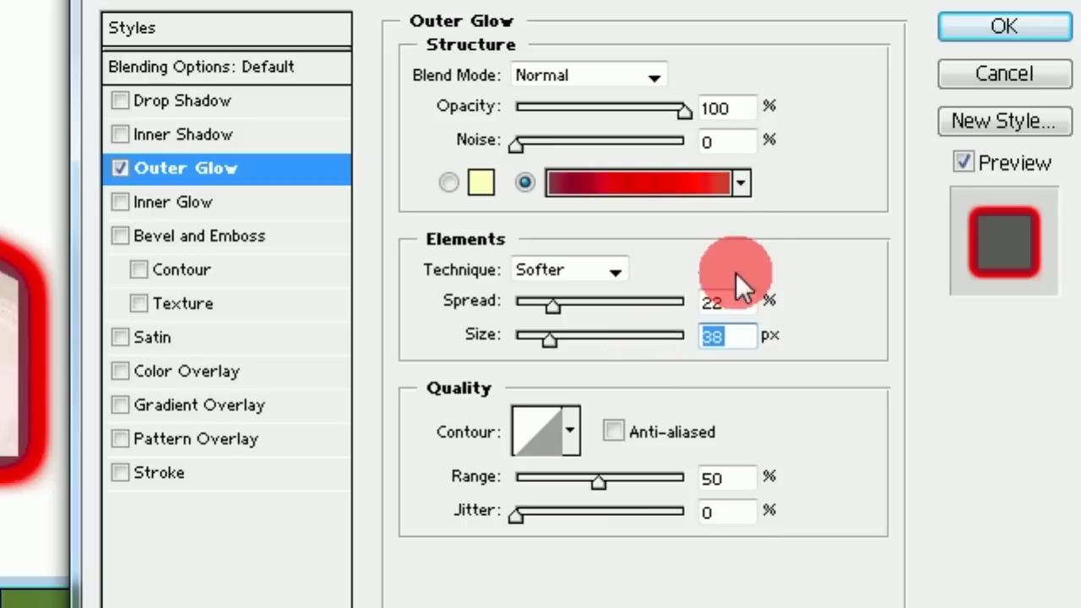
Choose the rainbow gradient, raise the spread to 39% and apply the outer glow
{"action": "left_click", "coordinate": [742, 183]}
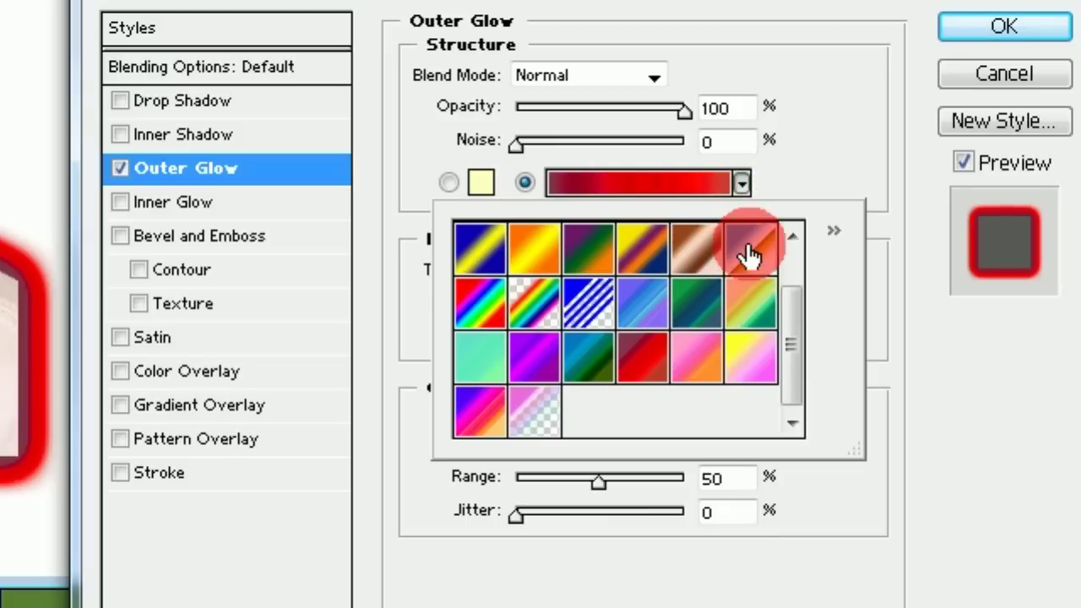
{"action": "left_click", "coordinate": [749, 255]}
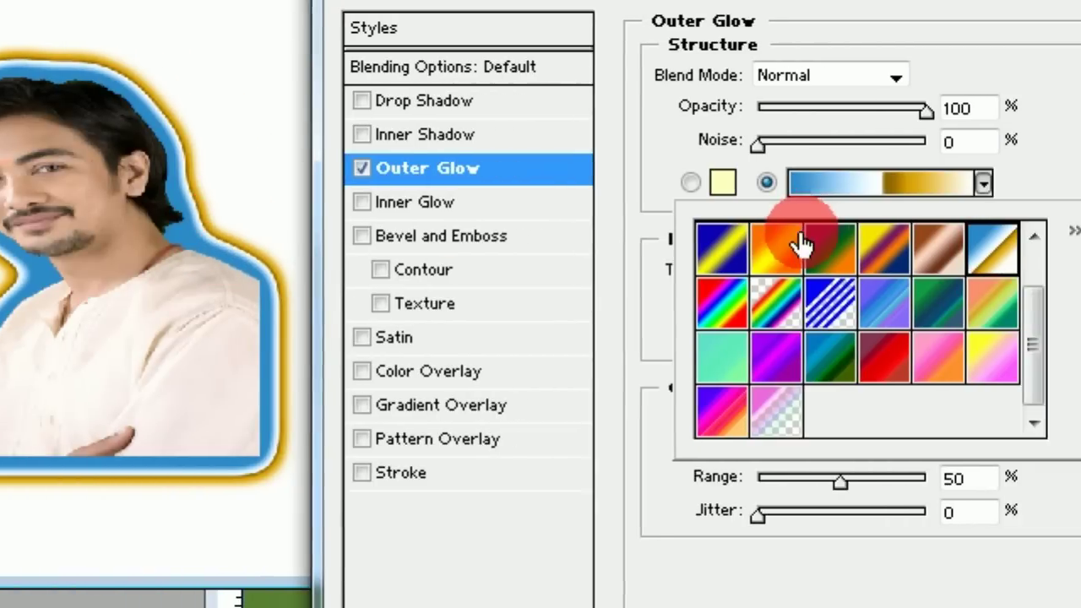
{"action": "left_click", "coordinate": [724, 311]}
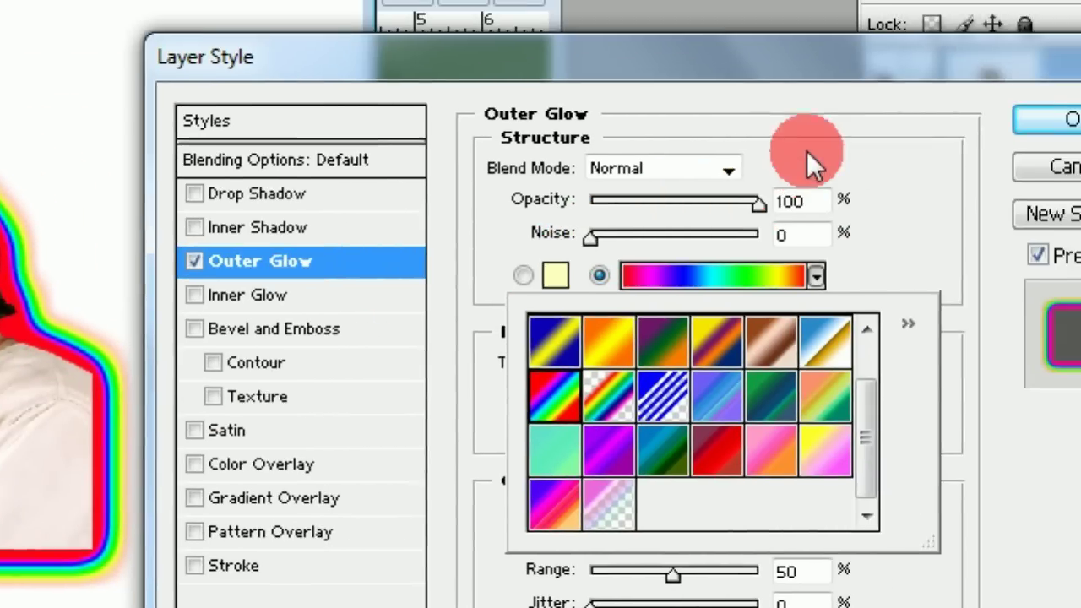
{"action": "left_click", "coordinate": [807, 157]}
{"action": "mouse_move", "coordinate": [631, 418]}
{"action": "left_mouse_down"}
{"action": "mouse_move", "coordinate": [656, 418]}
{"action": "mouse_move", "coordinate": [606, 449]}
{"action": "mouse_move", "coordinate": [622, 448]}
{"action": "left_mouse_up"}
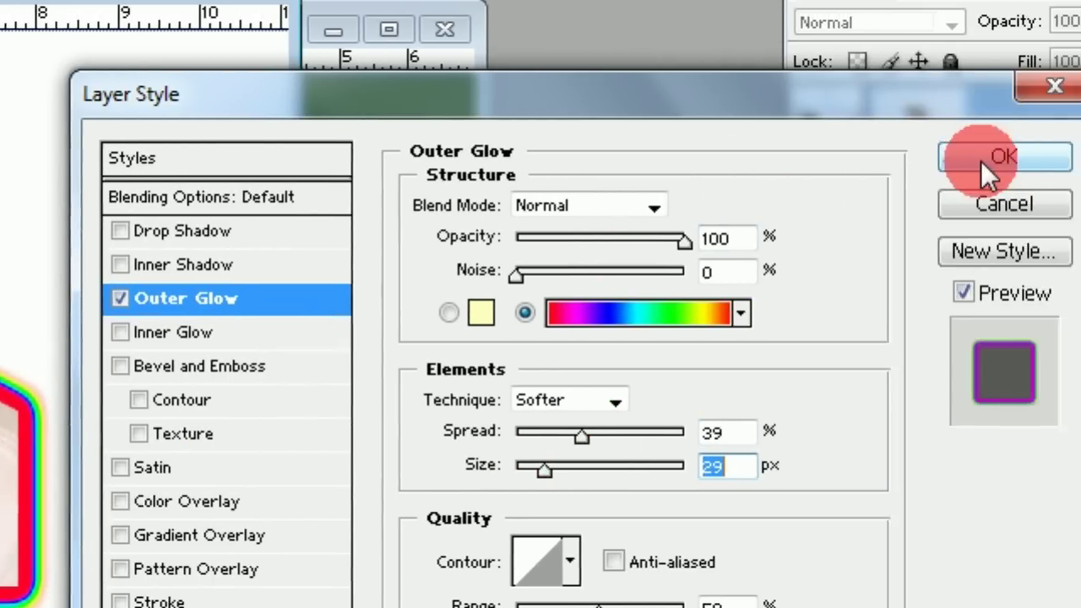
{"action": "left_click", "coordinate": [869, 161]}
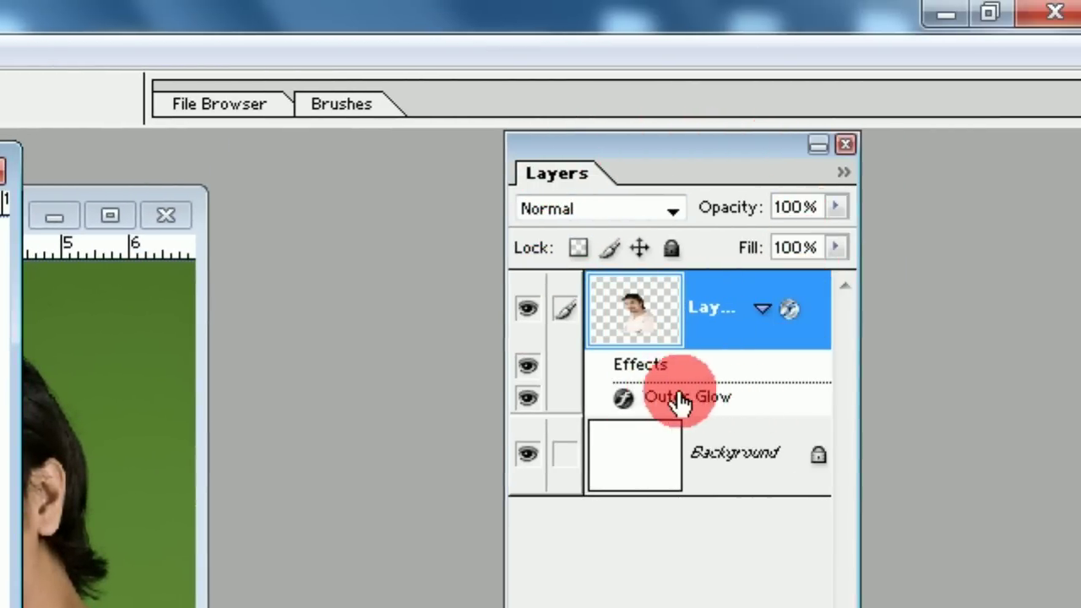
Clear Layer 1's layer style, removing the Outer Glow from the cut-out portrait
{"action": "right_click", "coordinate": [684, 404]}
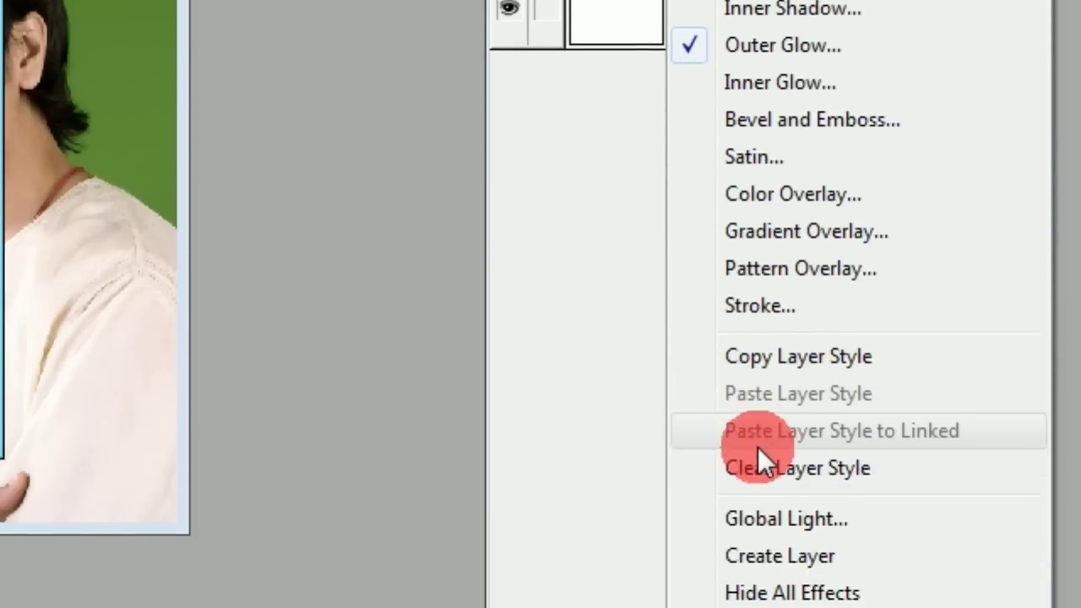
{"action": "left_click", "coordinate": [756, 460]}
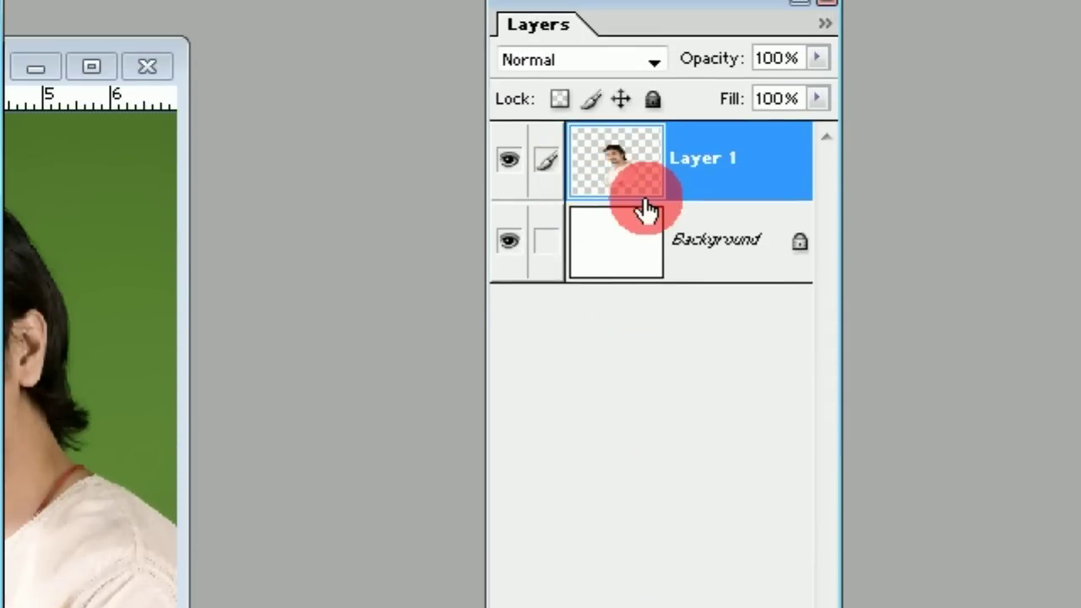